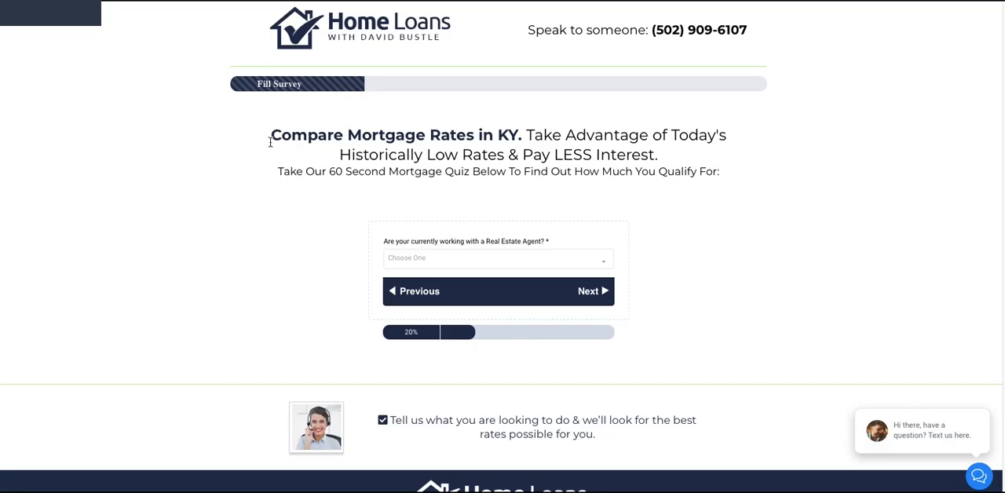
Answer the sample mortgage quiz with Yes for working with a Real Estate Agent and Already under contract for home-buying timing, advancing after each
scroll(244, 210, down, 1)
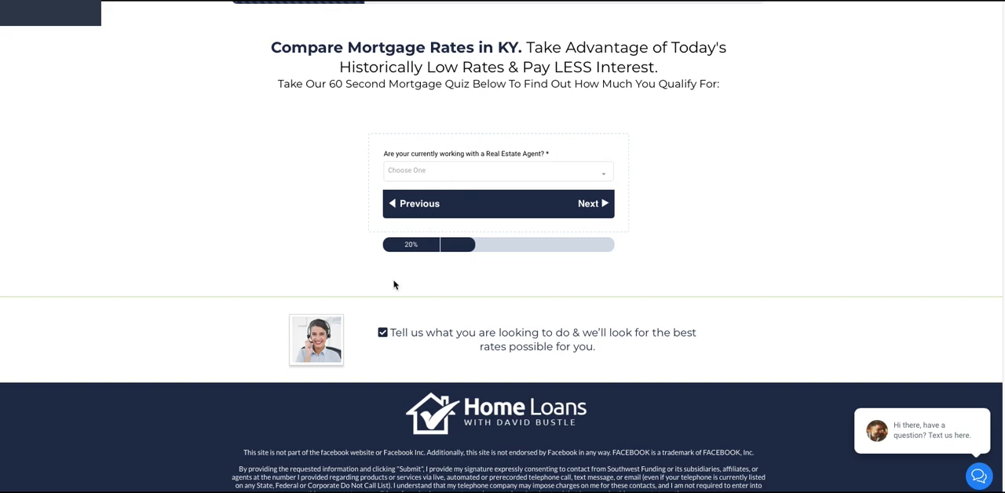
click(439, 172)
click(421, 196)
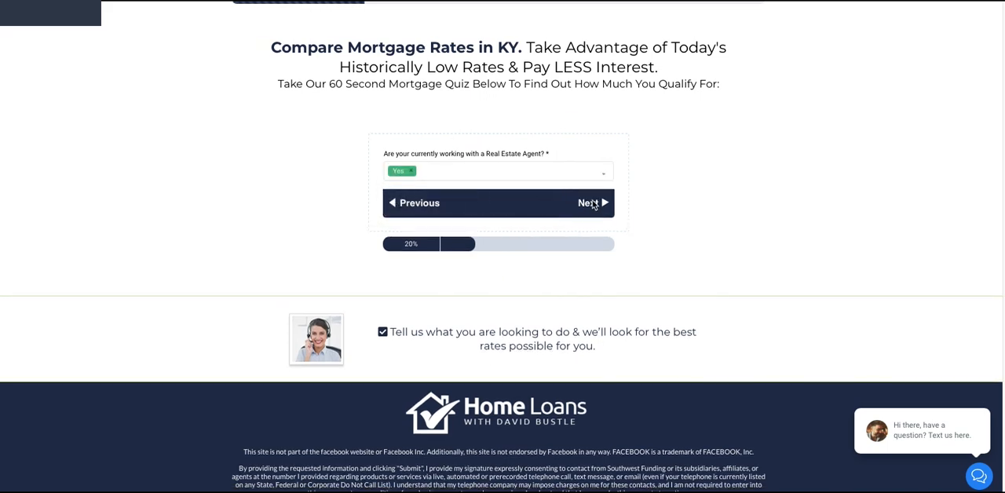
click(594, 204)
click(451, 168)
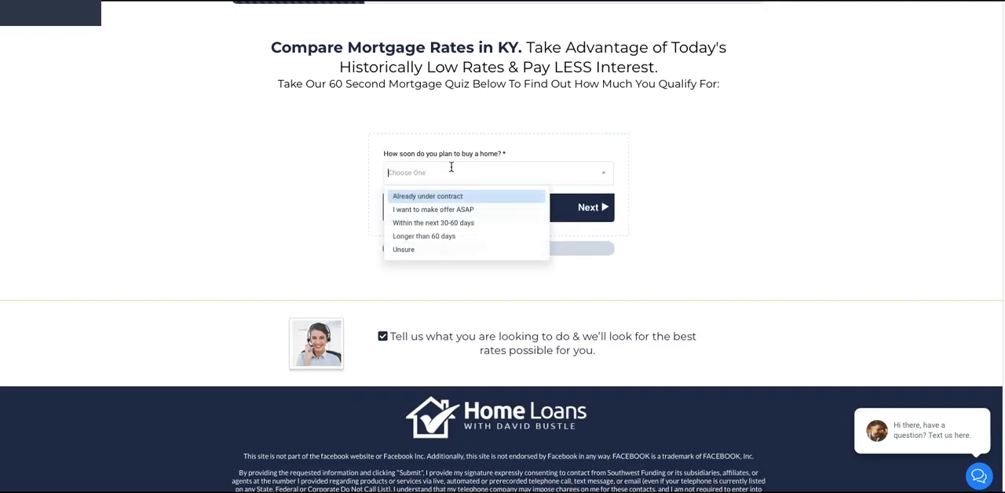
click(449, 197)
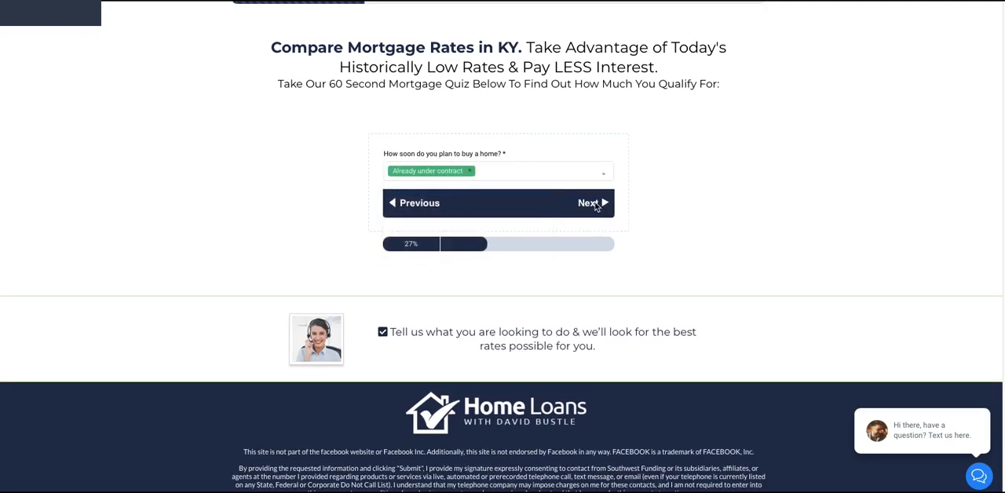
click(595, 204)
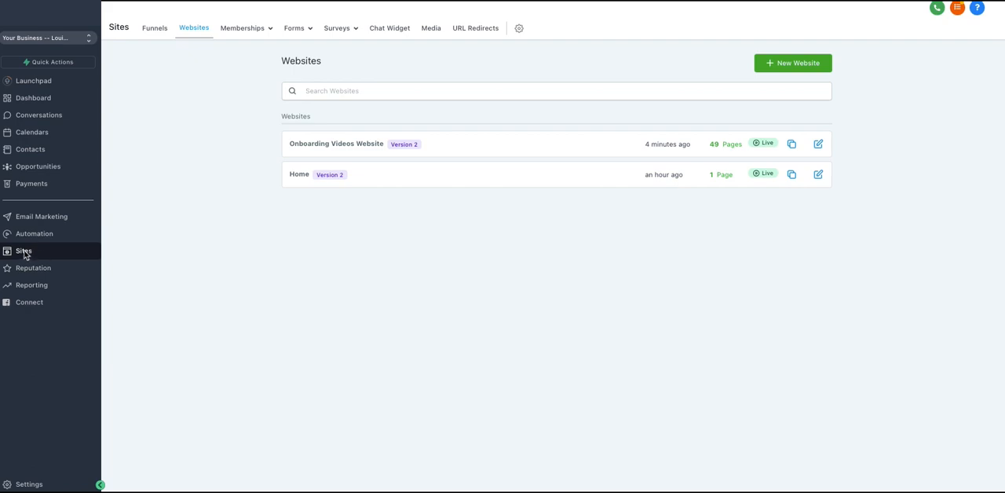
Create a new survey in the survey builder and add a second slide to it
mouse_move(337, 28)
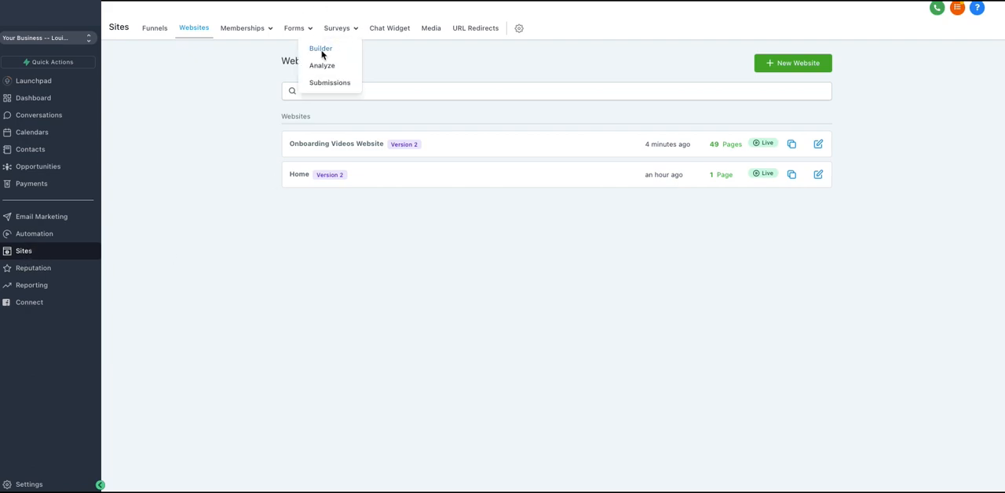
click(321, 50)
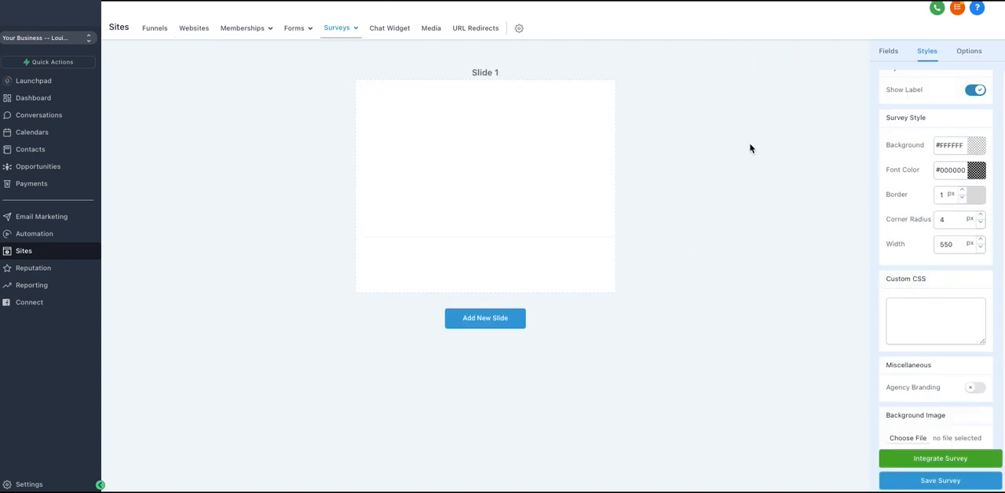
click(885, 53)
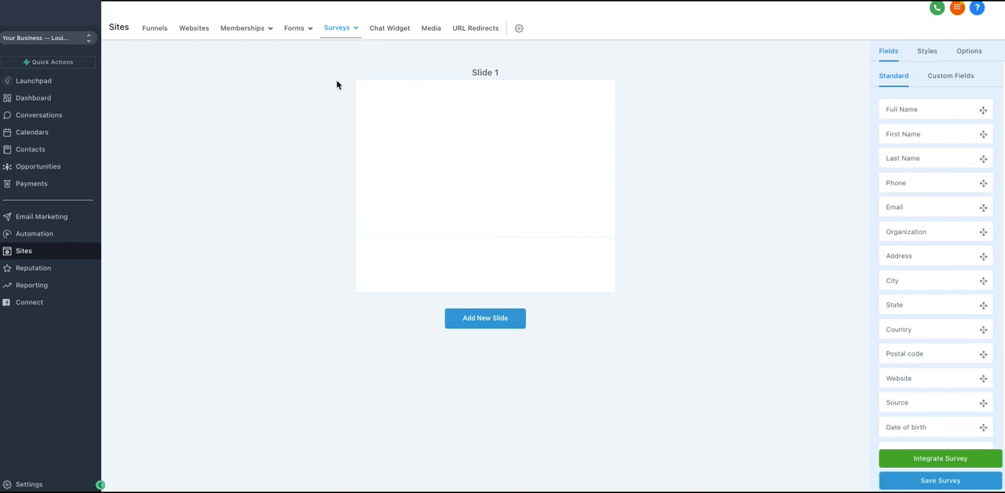
click(484, 318)
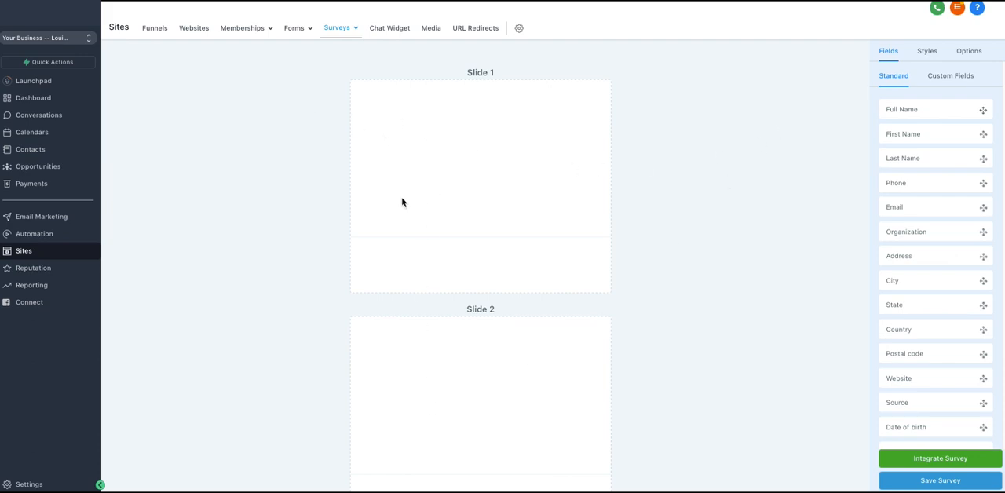
Examine the survey's style settings, its options such as submit behavior and progress bar, and the available standard fields
click(970, 51)
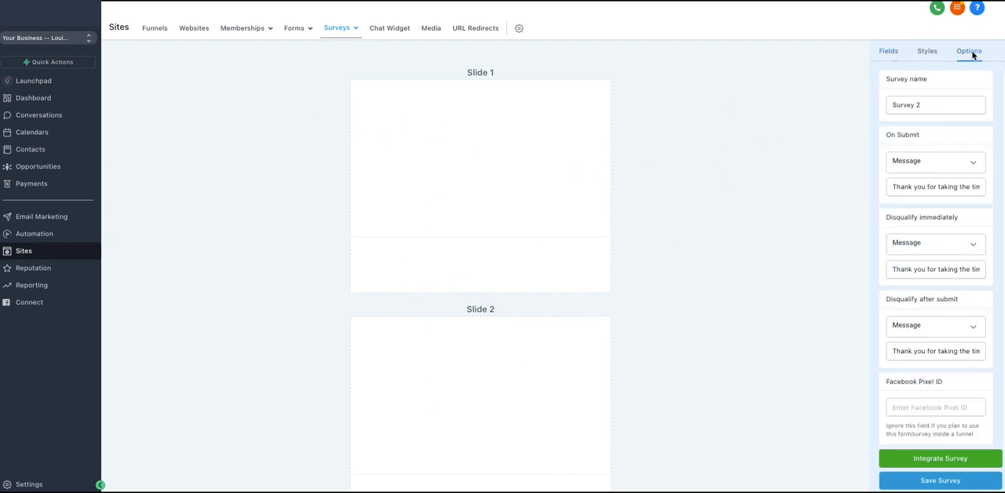
click(925, 52)
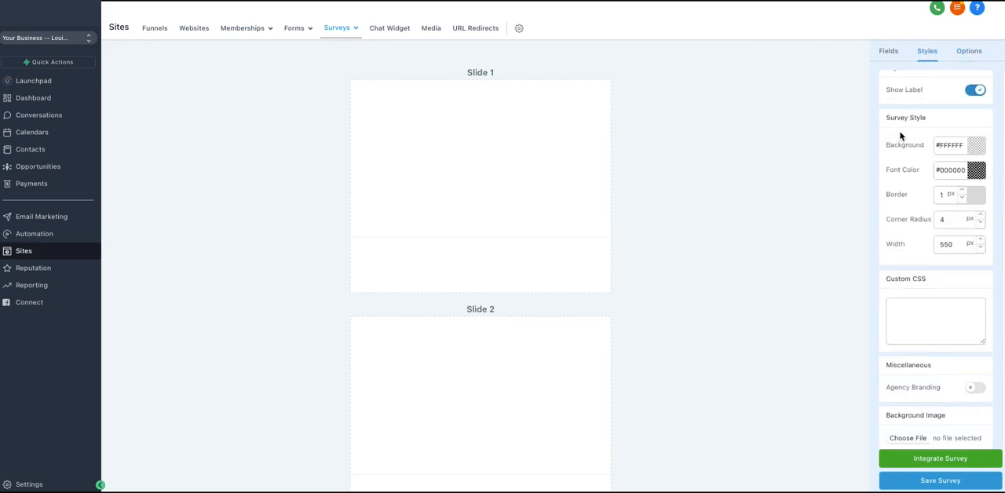
scroll(916, 80, up, 1)
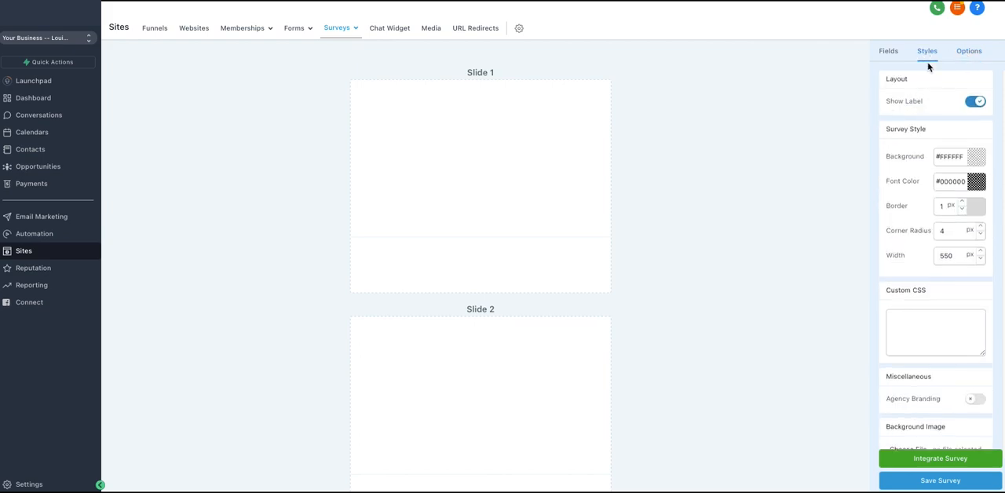
click(965, 53)
scroll(910, 188, down, 5)
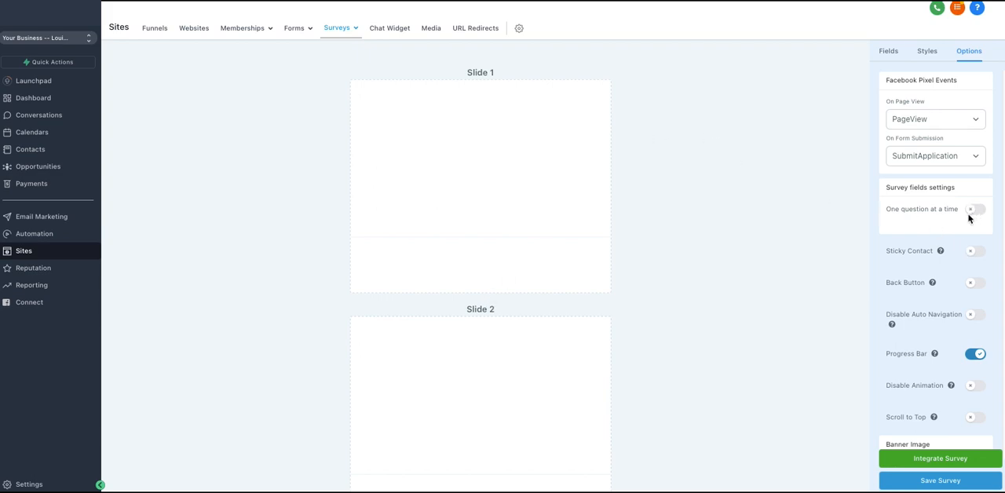
scroll(455, 177, down, 2)
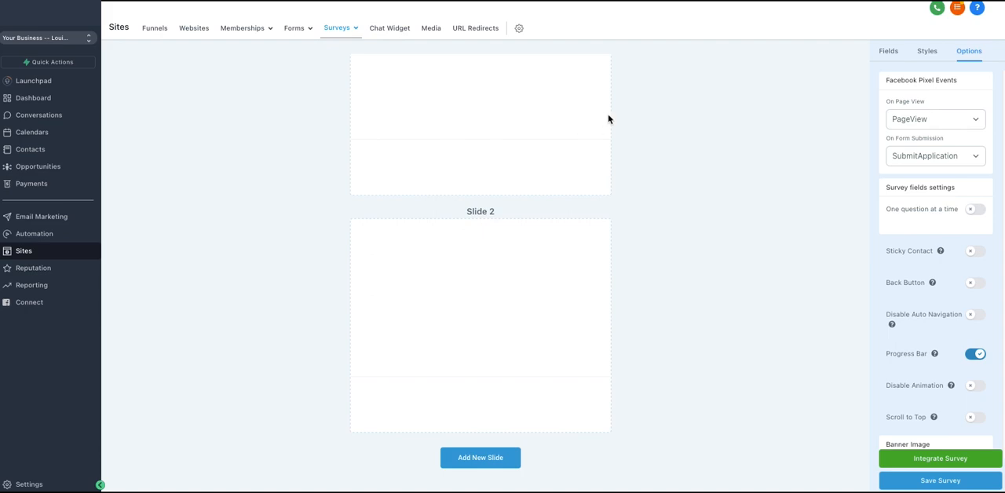
click(887, 52)
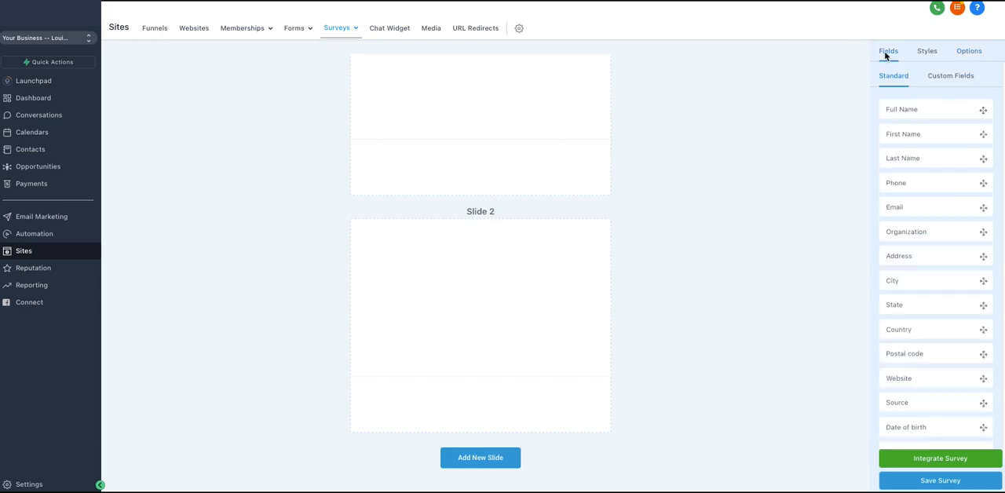
scroll(561, 245, up, 2)
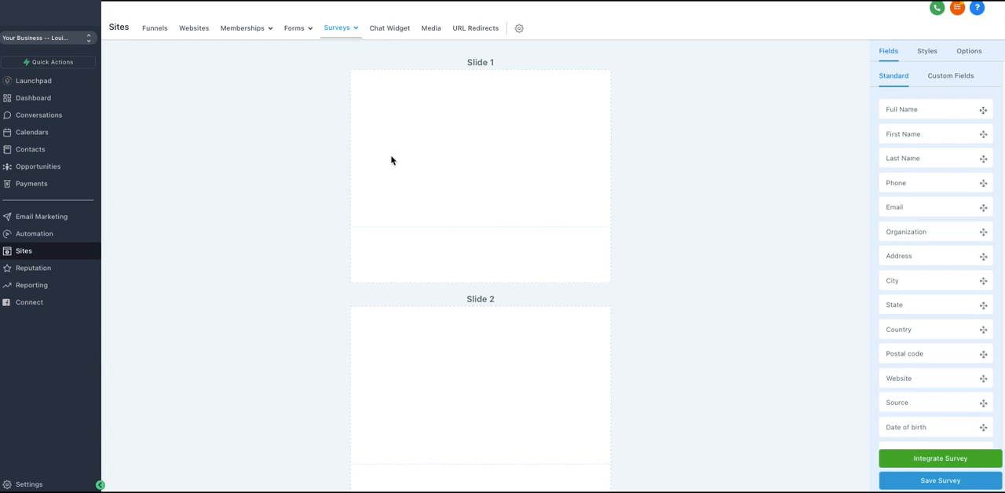
Place the custom field Challenges on Slide 1 and the custom field "How soon do you want to get started?" on Slide 2
click(955, 78)
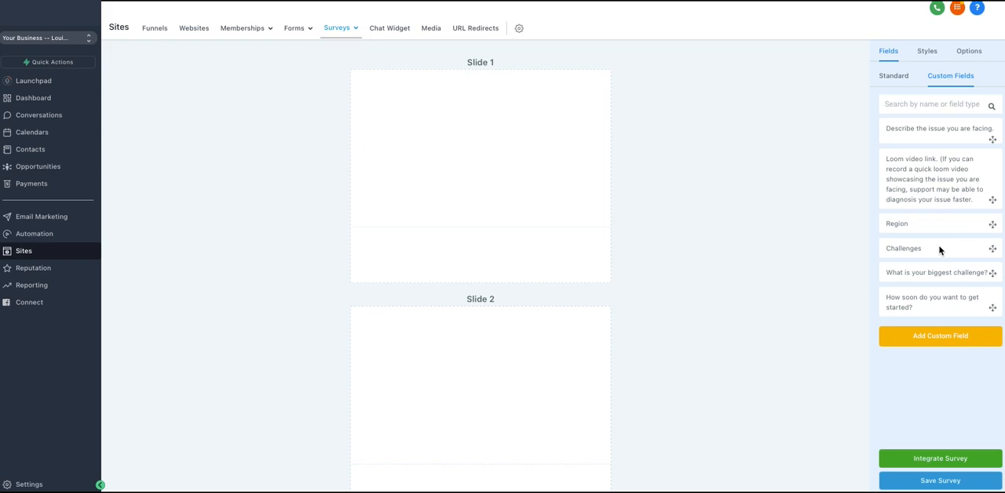
drag(940, 250, 482, 176)
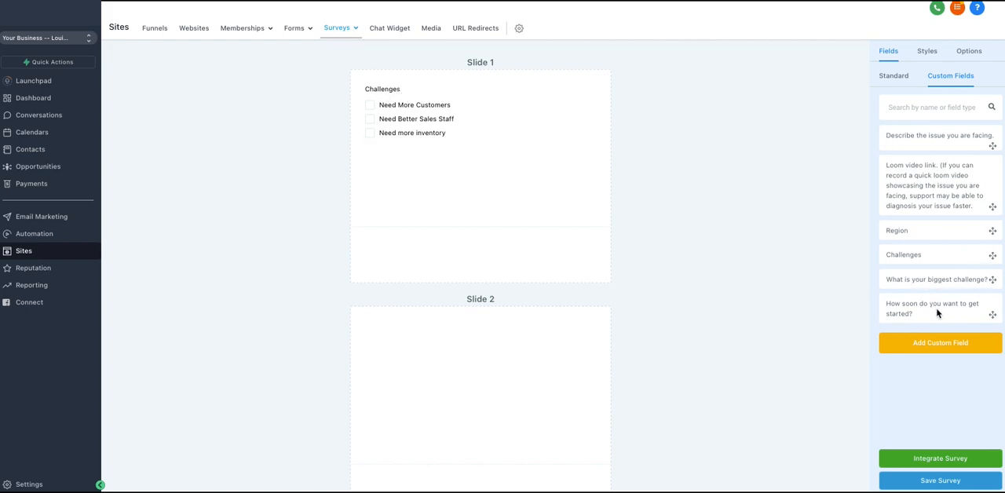
drag(934, 308, 460, 351)
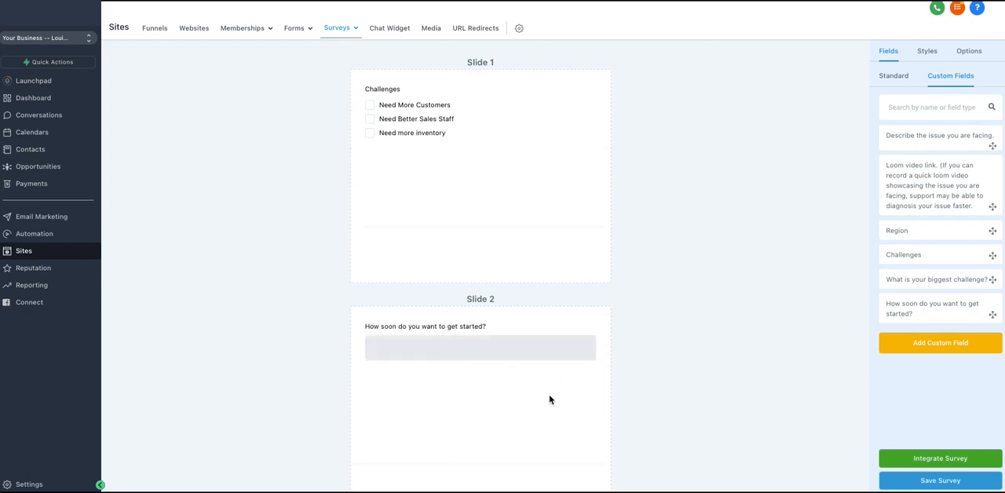
Look over the field types available for a new custom field without creating one
scroll(463, 268, down, 1)
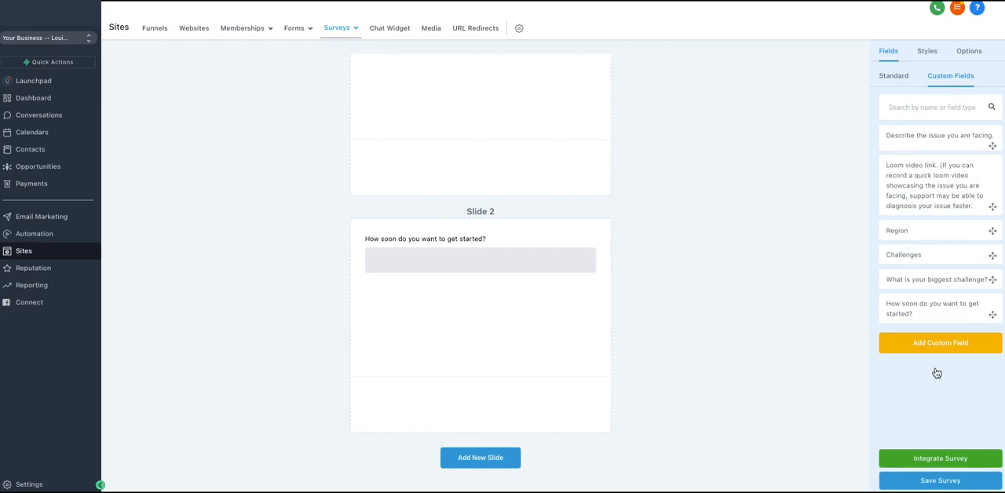
click(944, 341)
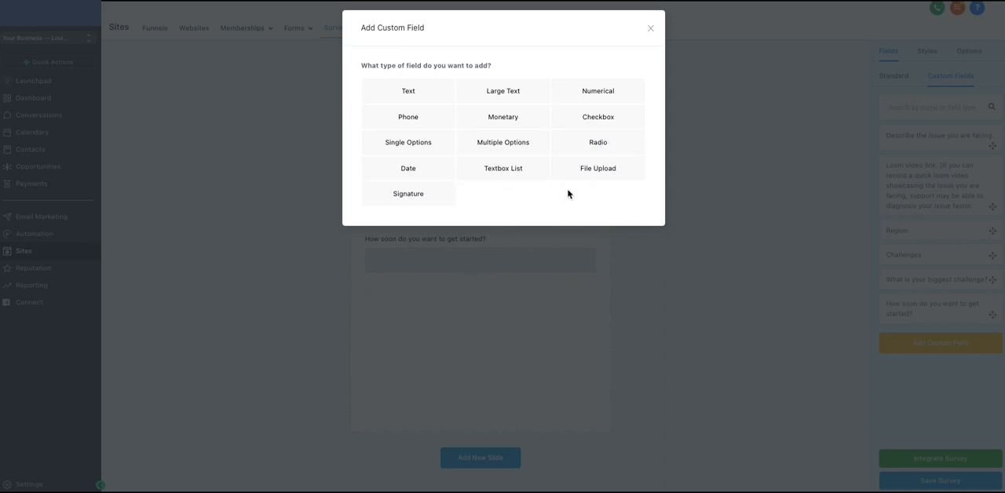
click(649, 29)
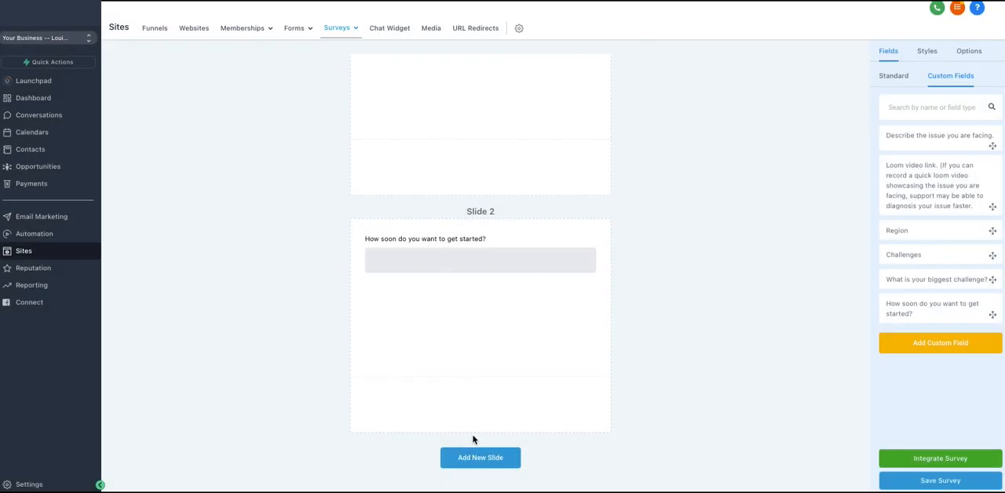
Add a third slide to the survey and place the standard First Name and Last Name fields on it
click(482, 459)
scroll(494, 303, down, 1)
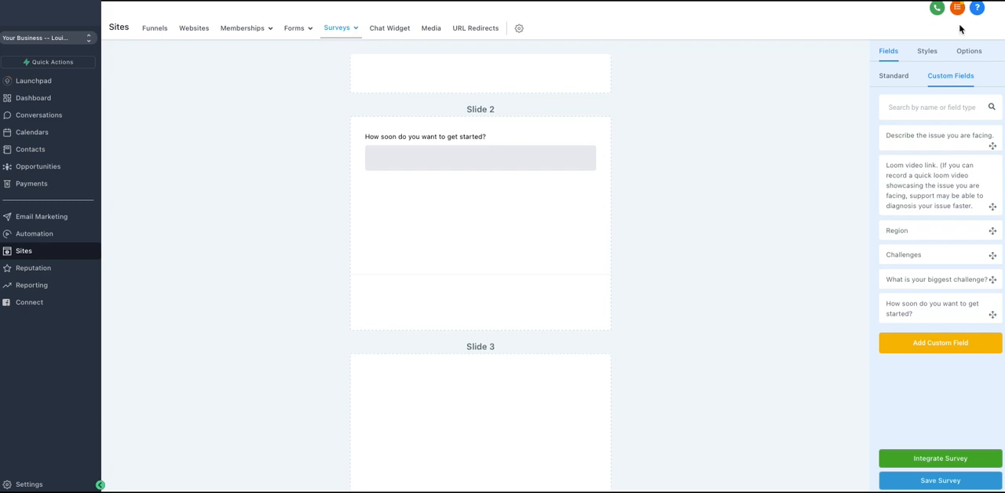
click(893, 82)
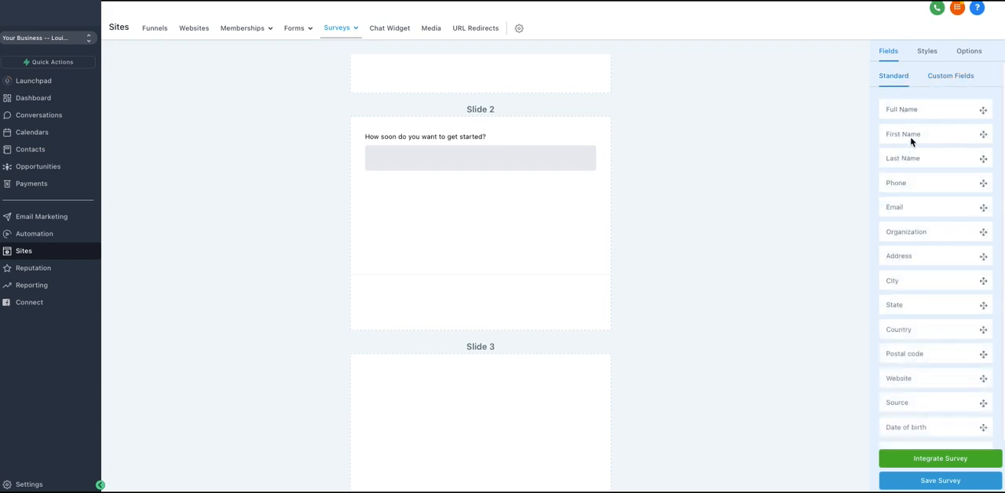
drag(911, 139, 502, 401)
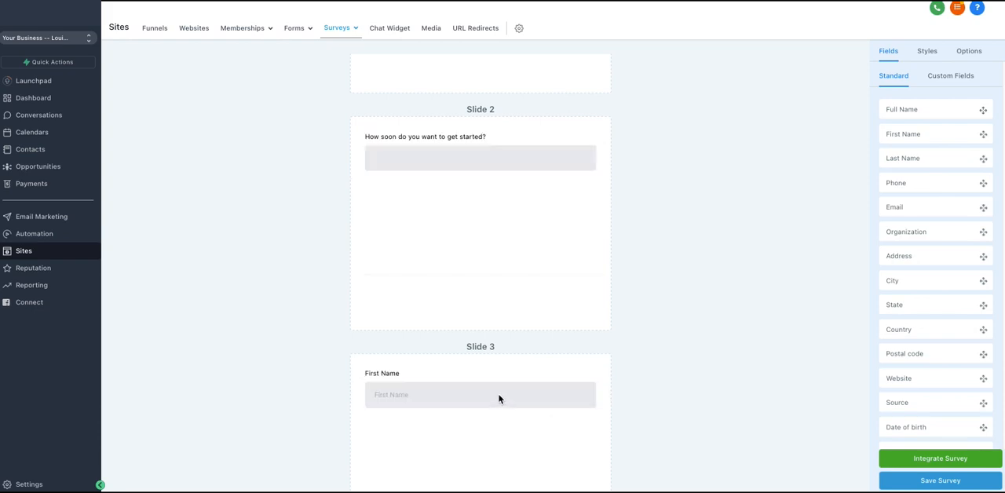
drag(907, 161, 399, 436)
scroll(534, 329, down, 2)
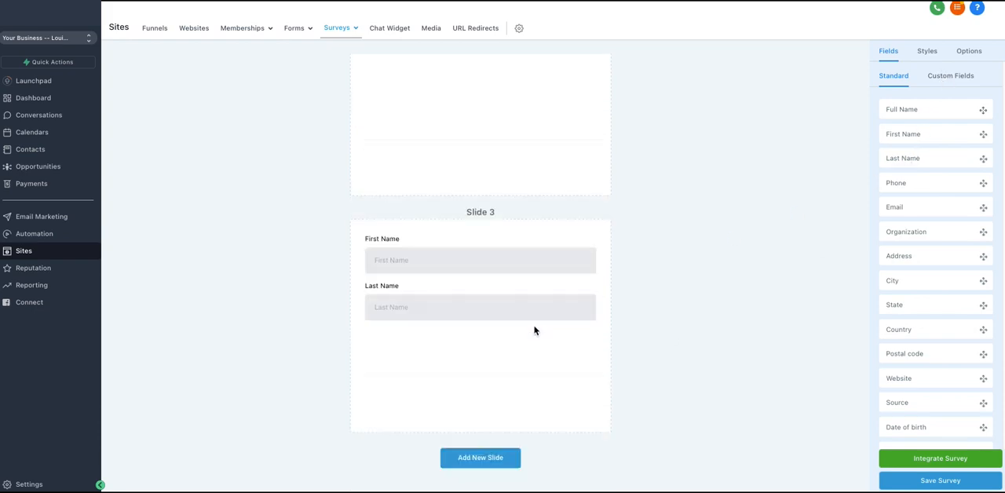
Add a fourth slide to the survey and place the standard Phone field on it
click(478, 459)
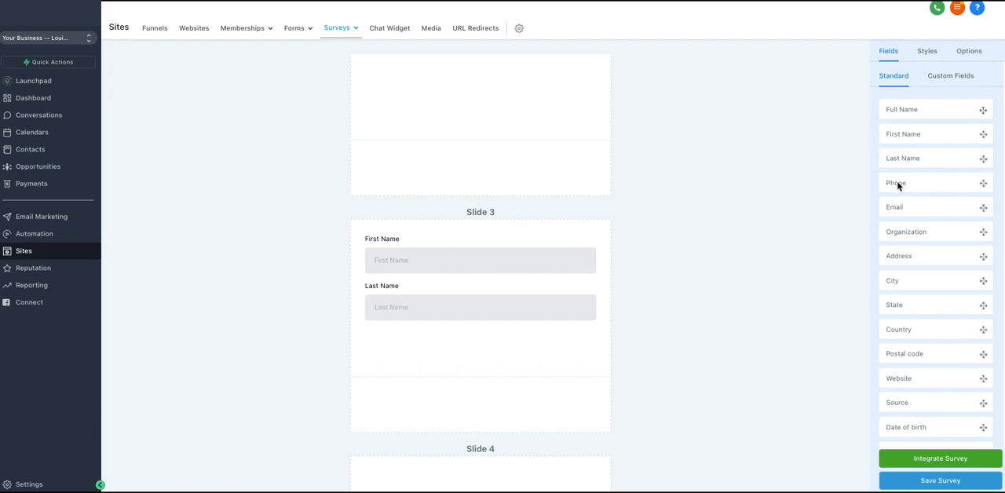
scroll(564, 214, down, 3)
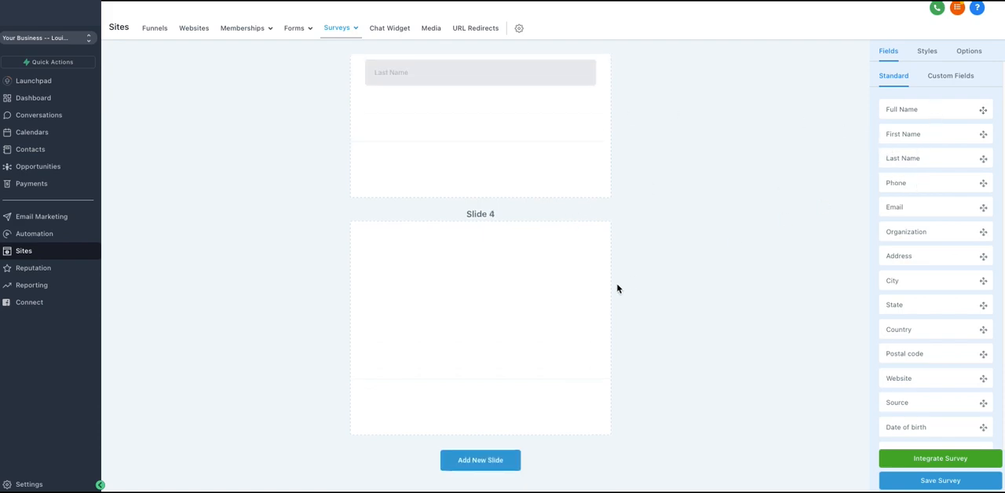
drag(617, 289, 490, 310)
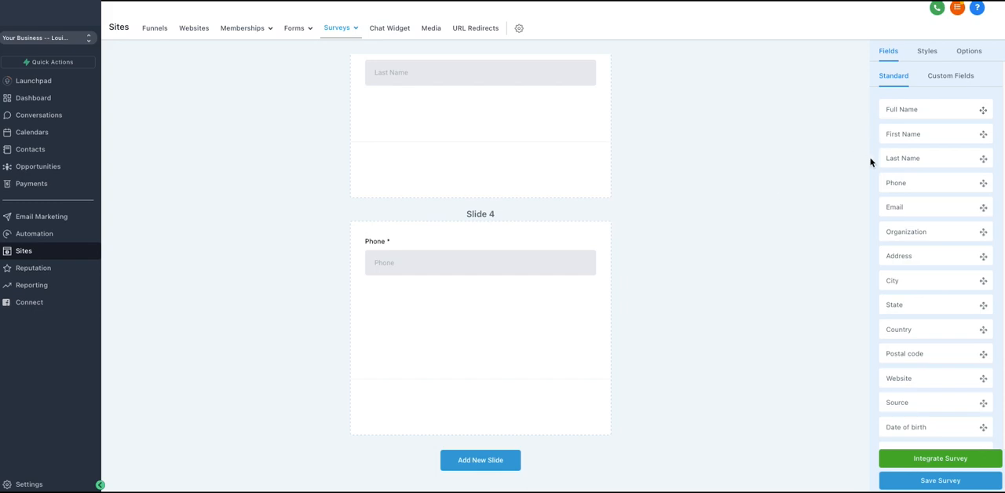
Add a fifth slide containing the standard Email field and save the survey
click(480, 458)
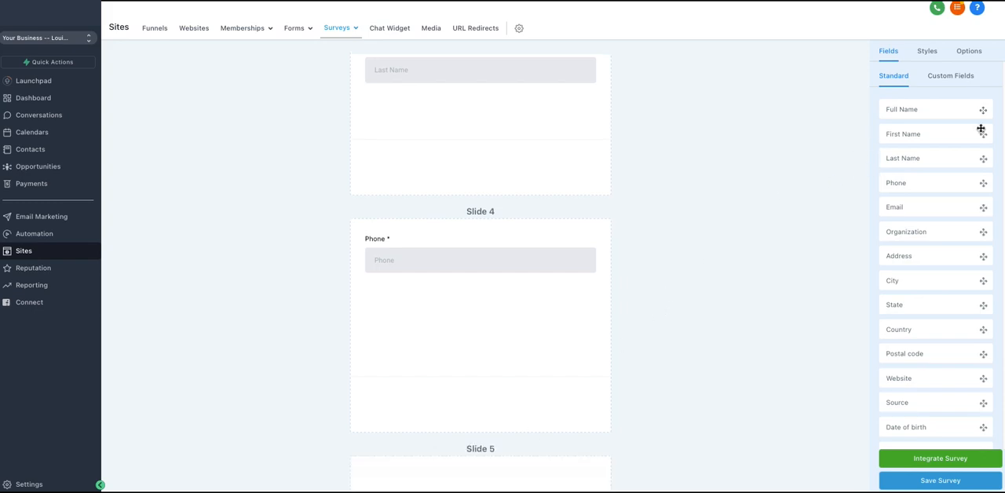
scroll(726, 221, down, 2)
scroll(726, 221, down, 2)
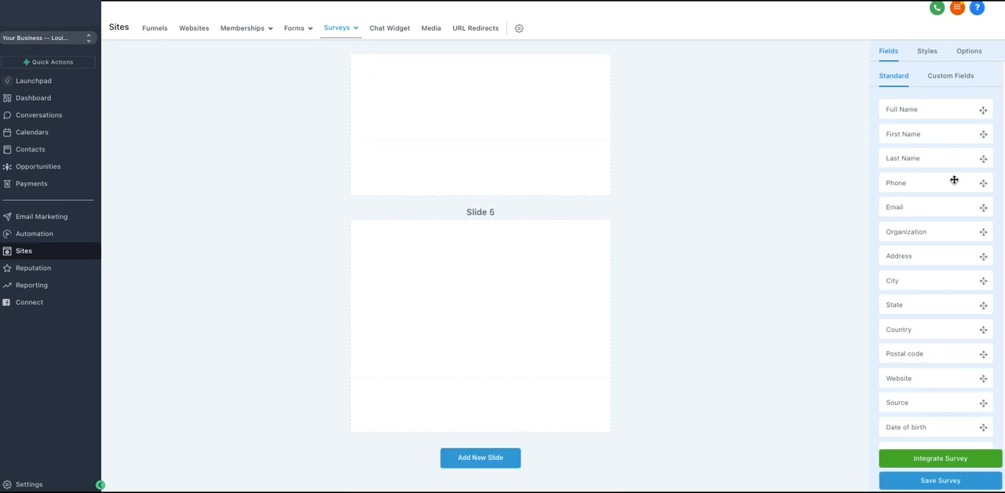
drag(918, 208, 424, 250)
scroll(973, 276, down, 2)
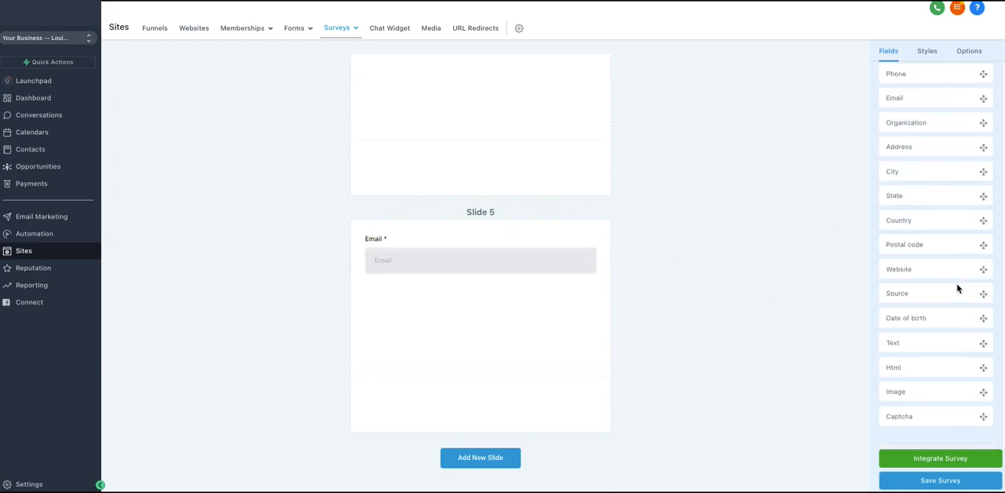
click(933, 484)
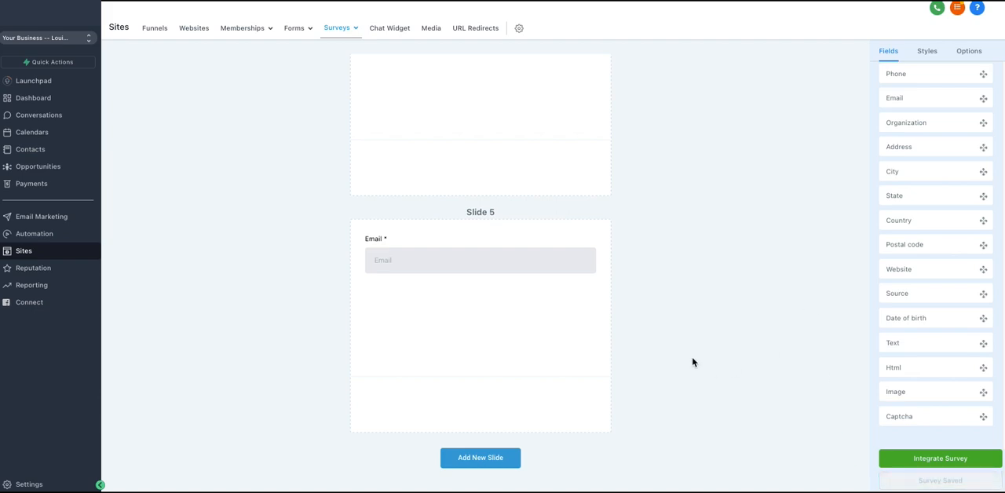
scroll(513, 217, up, 10)
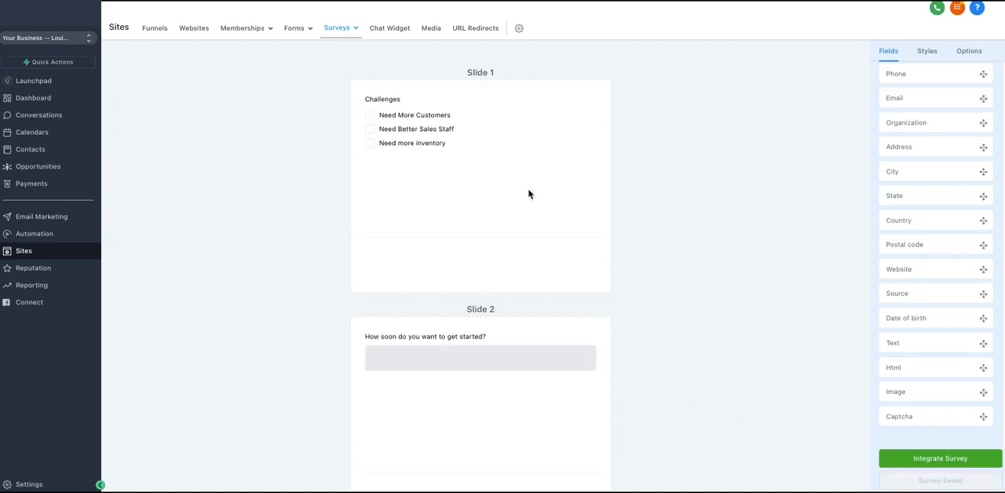
Rename the survey to "Here is our survey" in its options
click(970, 53)
scroll(944, 124, up, 5)
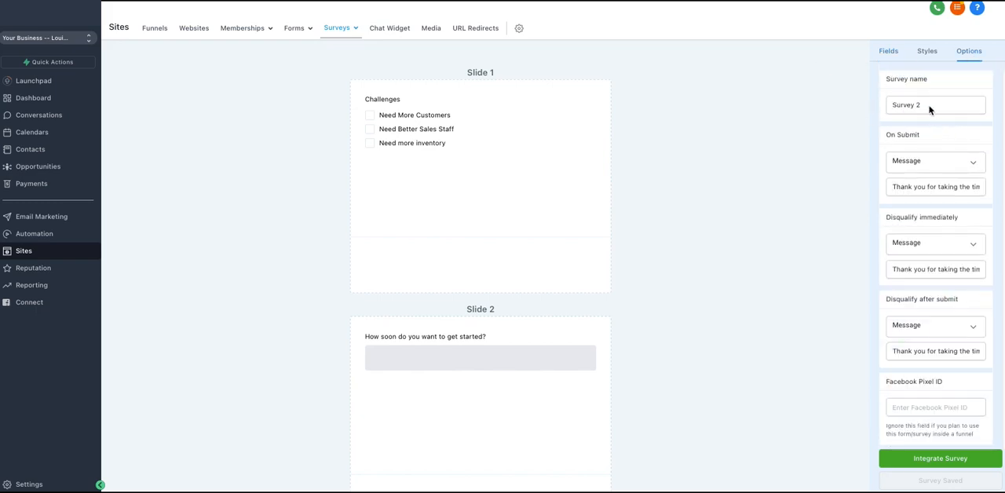
drag(932, 108, 888, 106)
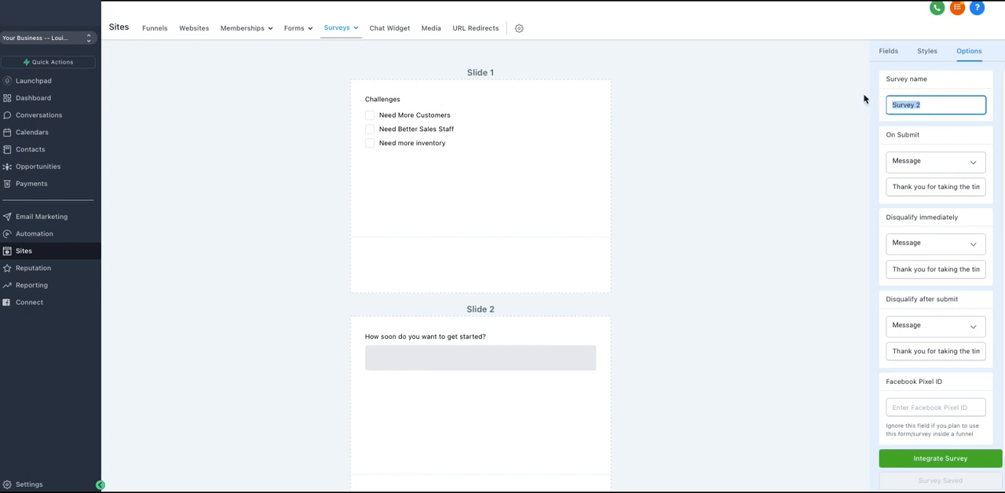
text(Here is our s)
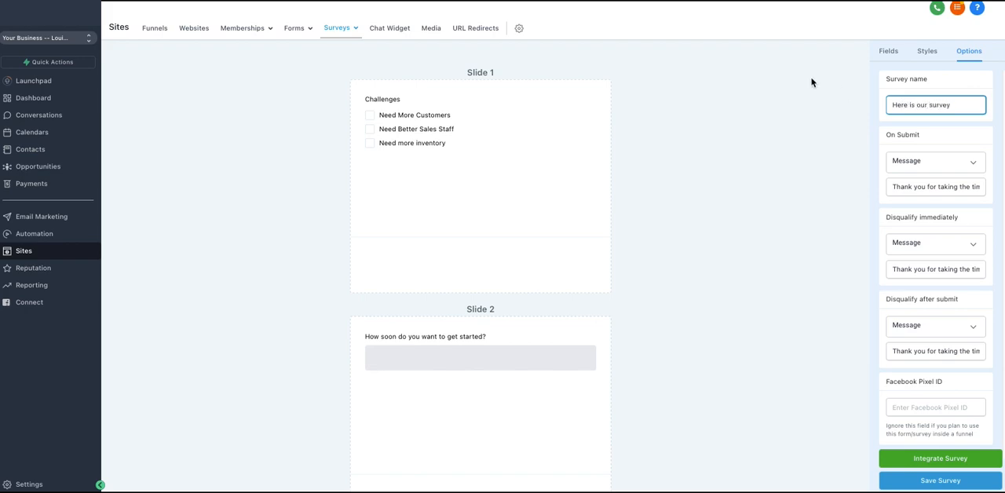
click(839, 98)
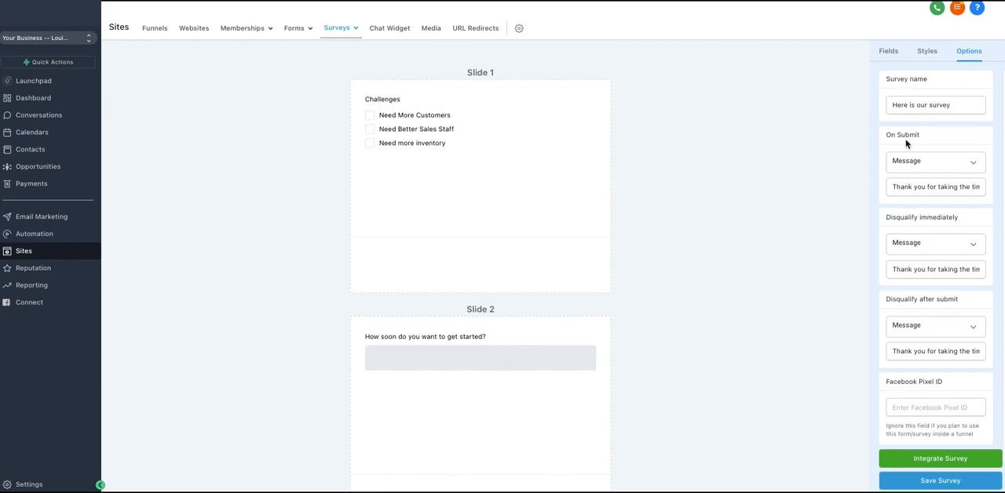
Try Open URL as the survey's On Submit action, return it to Message, and review the thank-you text
click(929, 167)
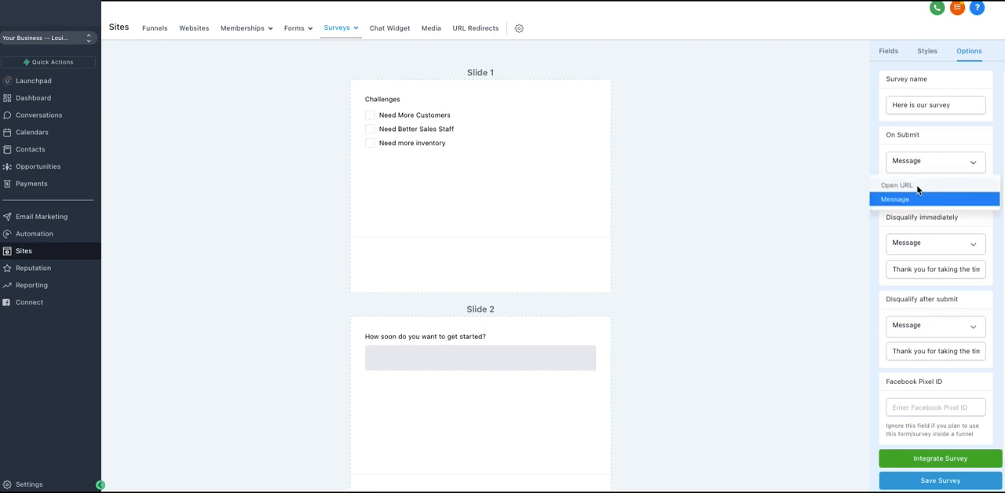
click(912, 185)
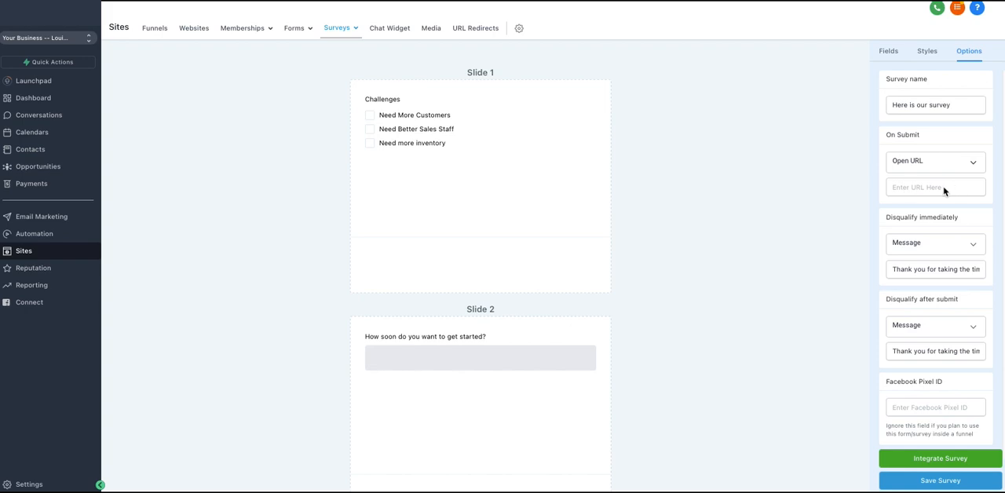
click(936, 164)
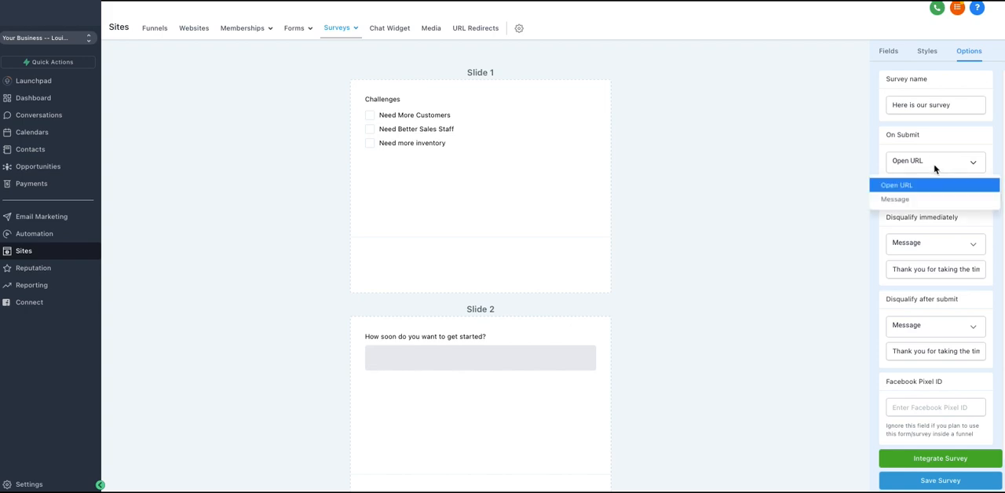
click(917, 199)
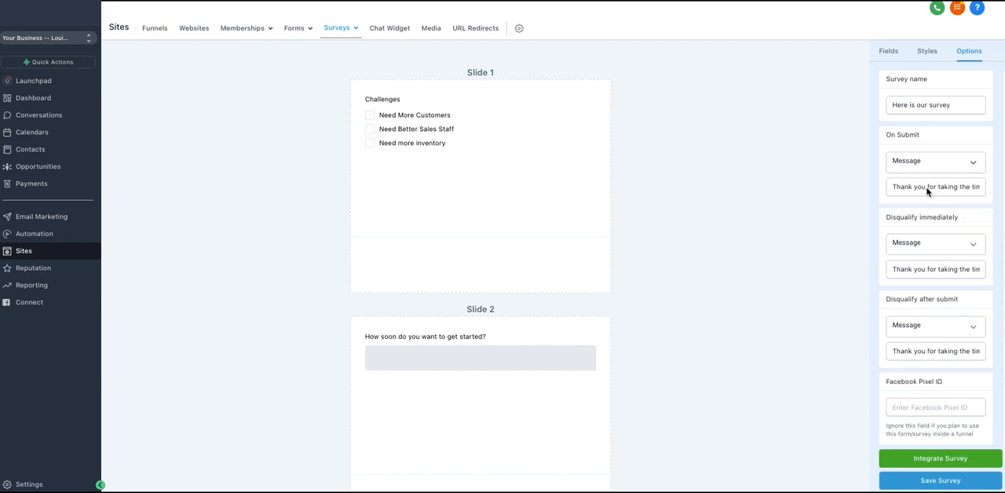
click(907, 188)
drag(895, 189, 991, 195)
click(864, 206)
Set the Challenges logic to Disqualify immediately for Need More Customers, Slide 2 for Need Better Sales Staff, and Slide 5 for Need more inventory; save
click(421, 117)
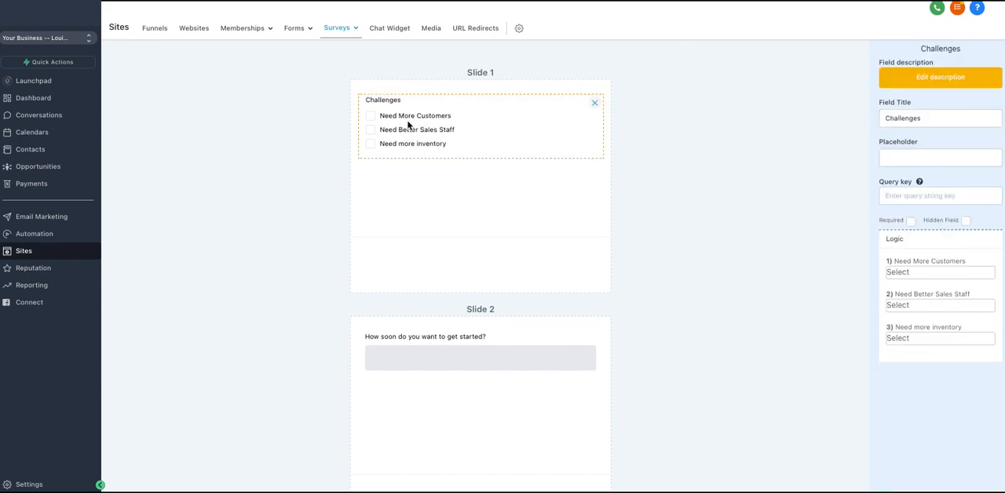
click(925, 273)
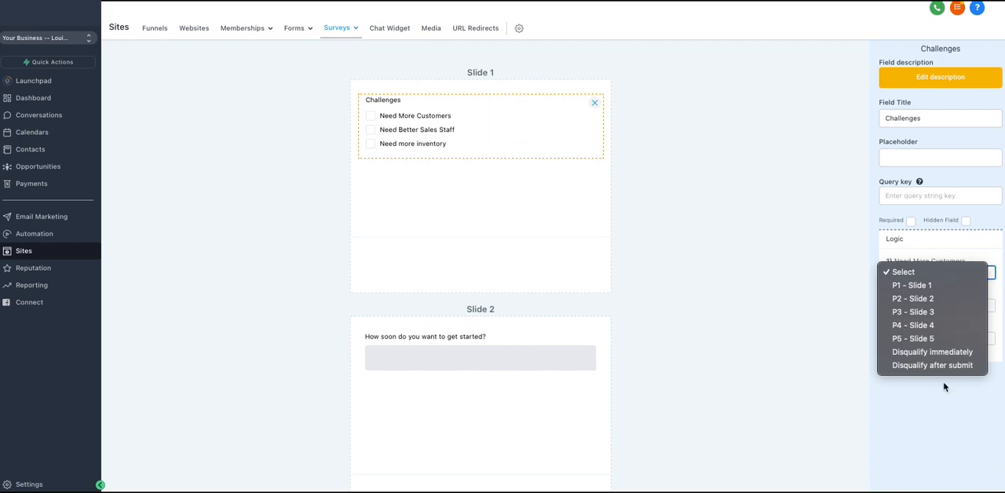
click(940, 351)
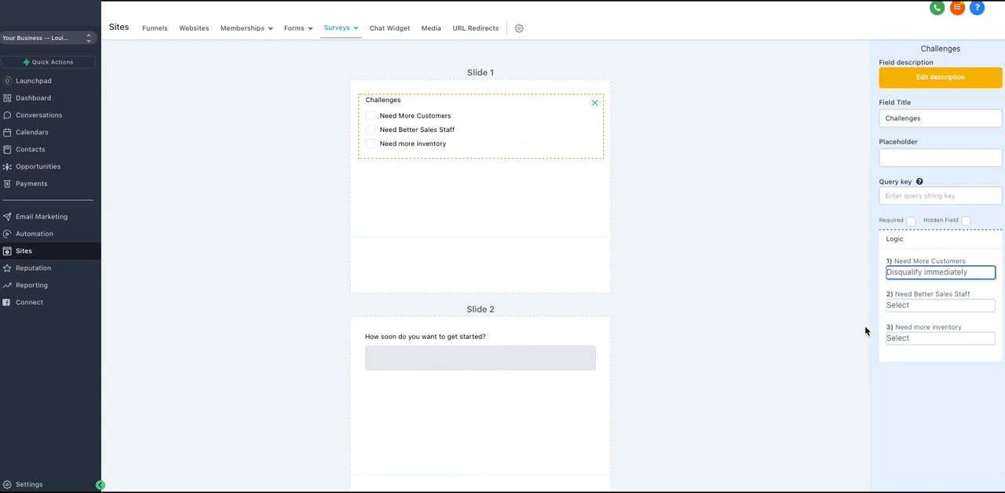
click(924, 305)
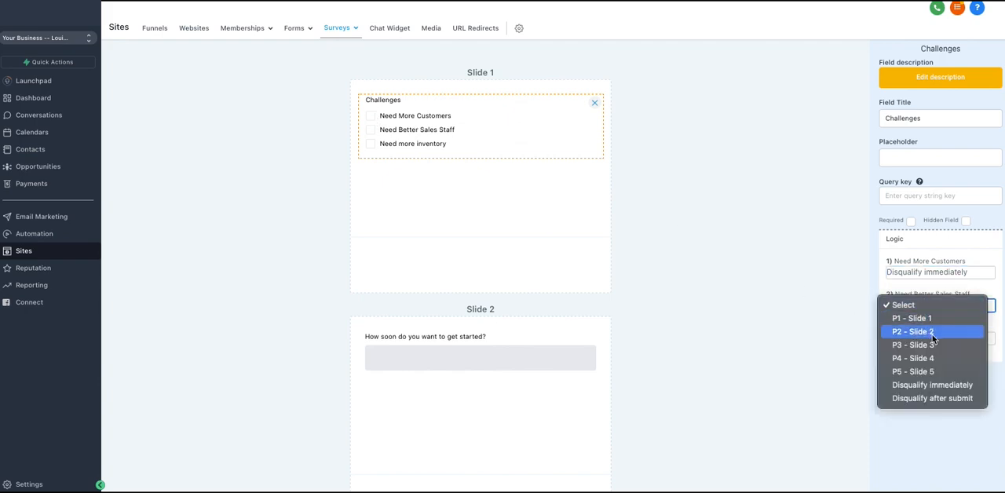
click(931, 334)
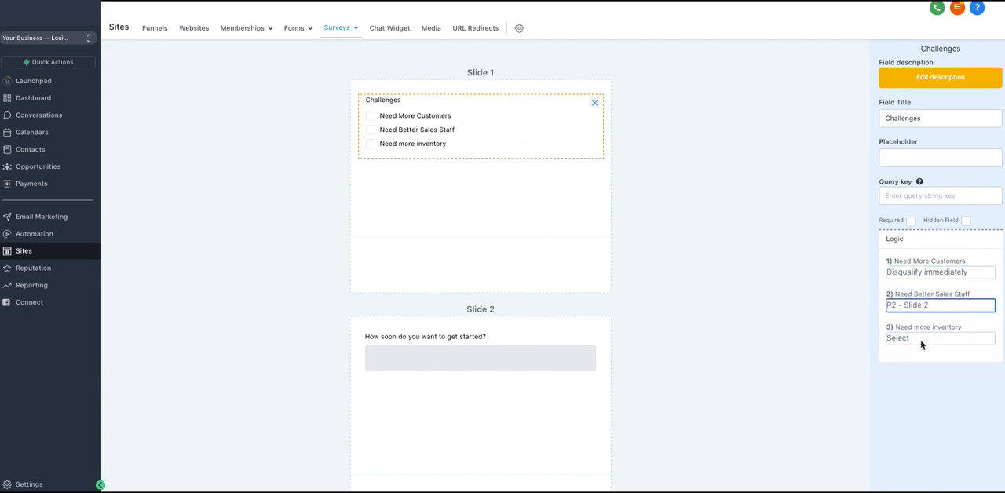
click(921, 341)
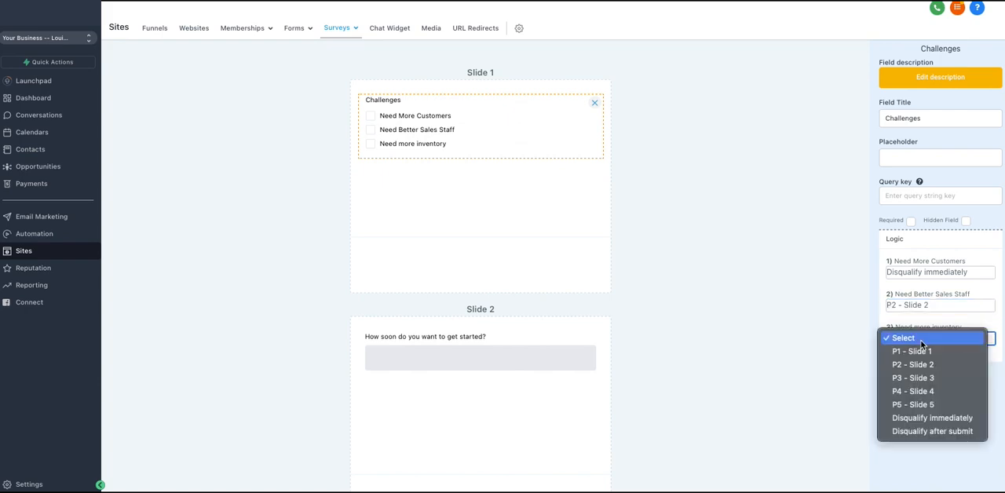
click(923, 405)
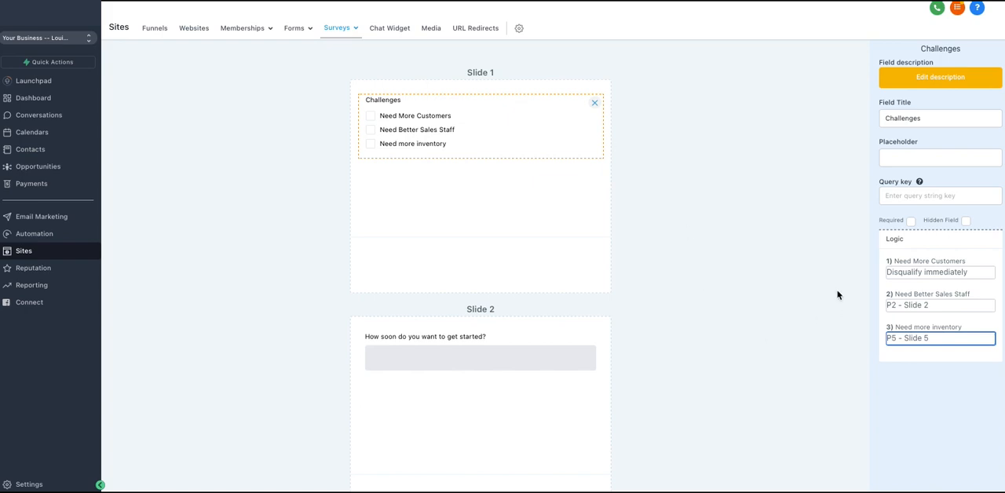
click(826, 252)
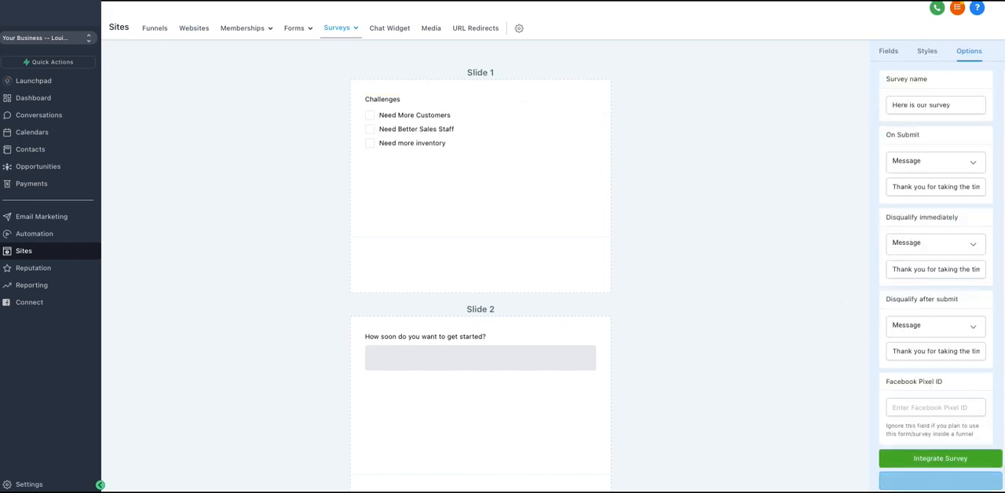
click(946, 481)
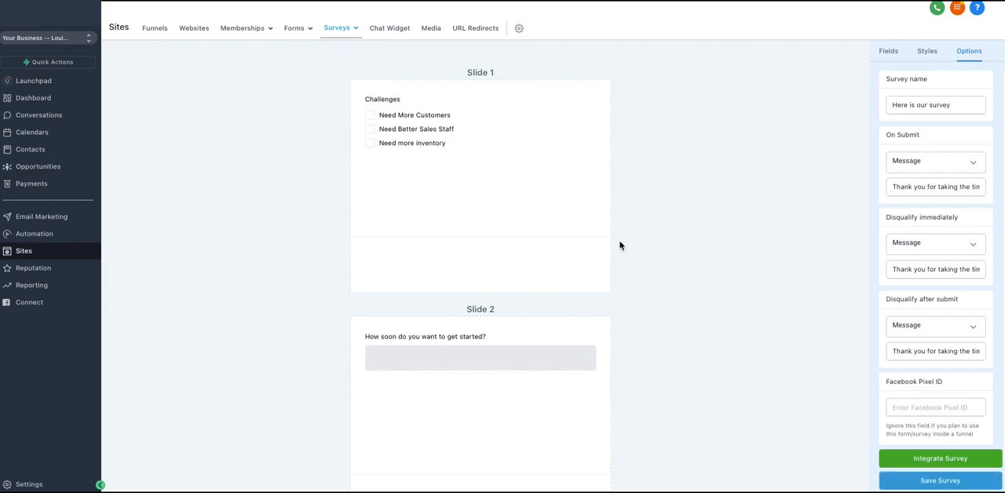
click(907, 482)
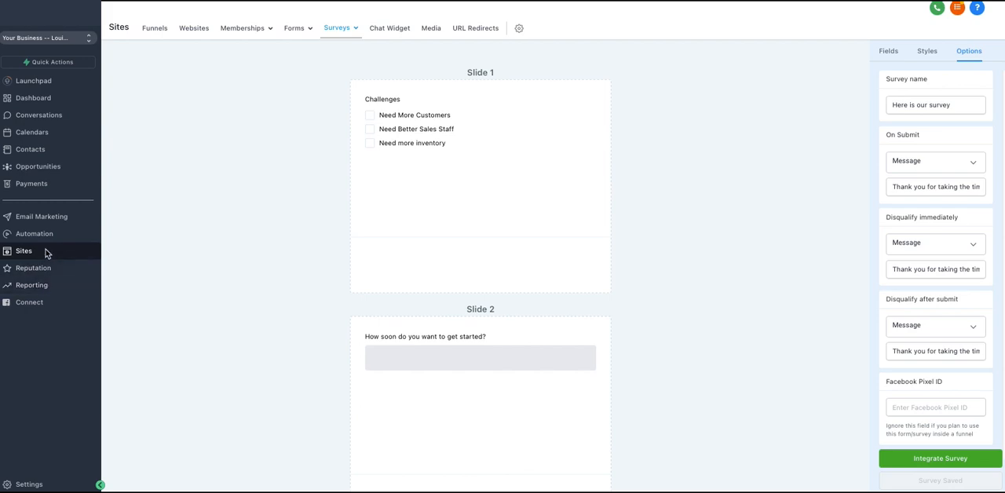
Open the Home page of the Blank funnel for editing
click(165, 29)
click(306, 149)
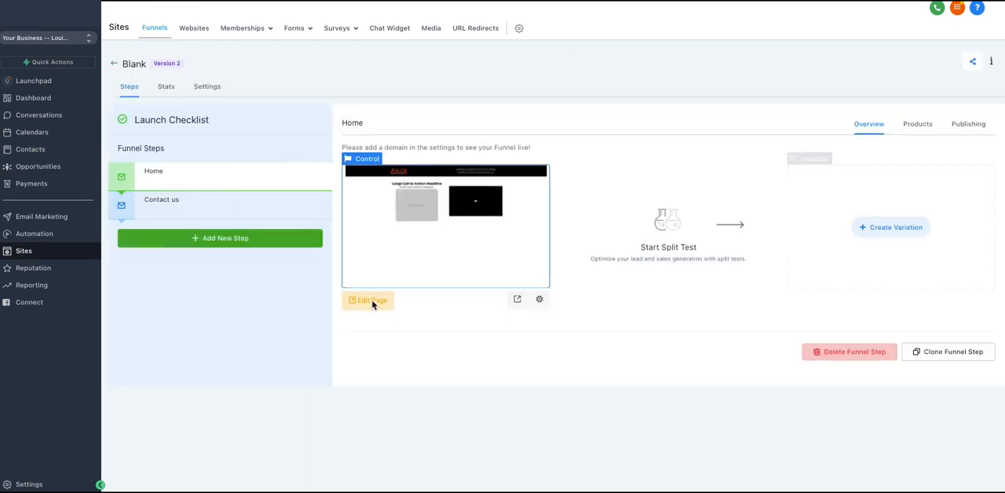
click(369, 301)
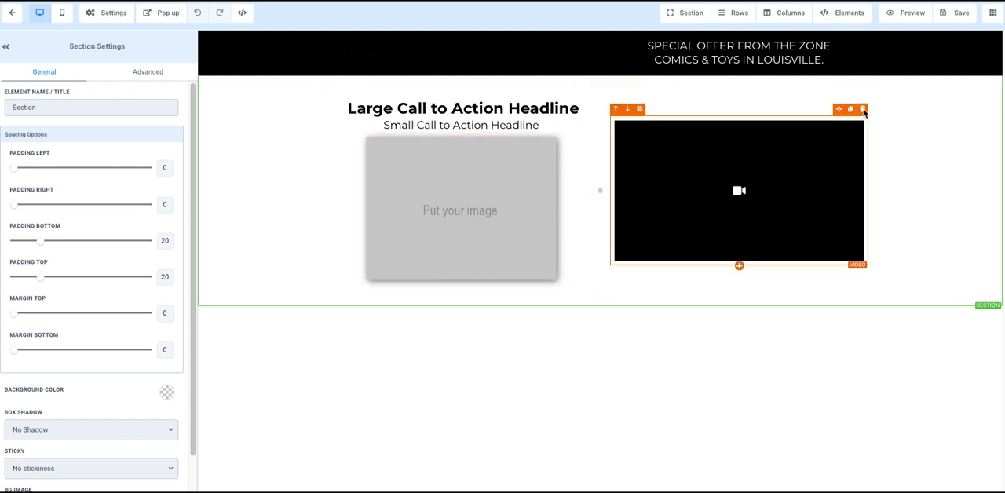
Add a one-column row below the headline and video row and insert a Survey element in it
click(601, 297)
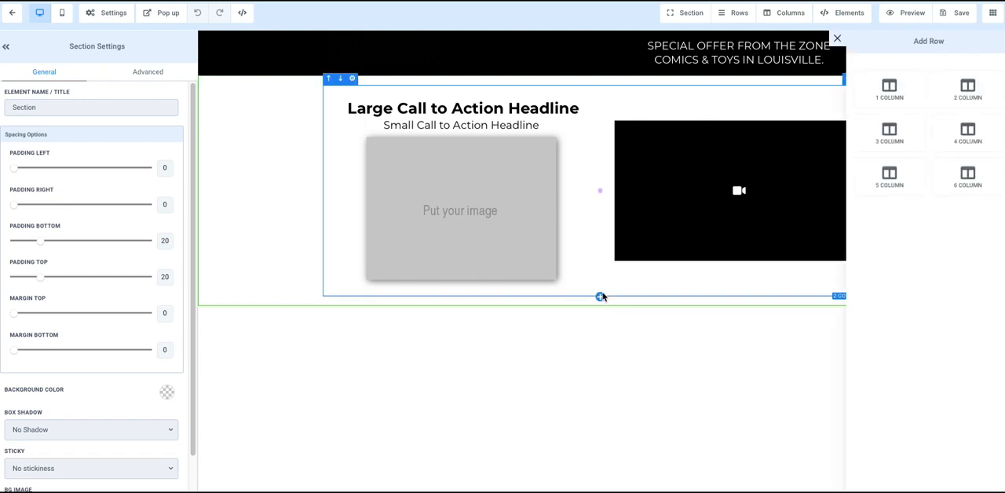
click(889, 90)
click(597, 332)
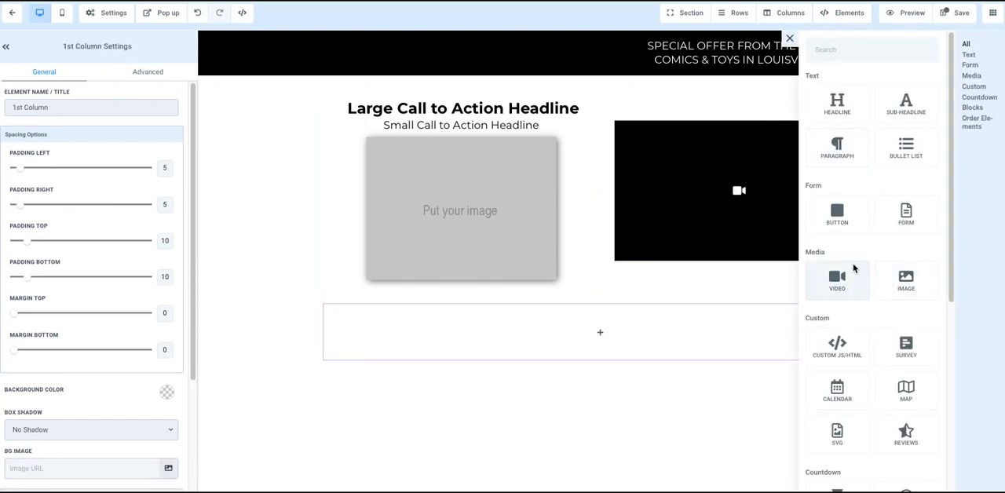
scroll(852, 283, down, 5)
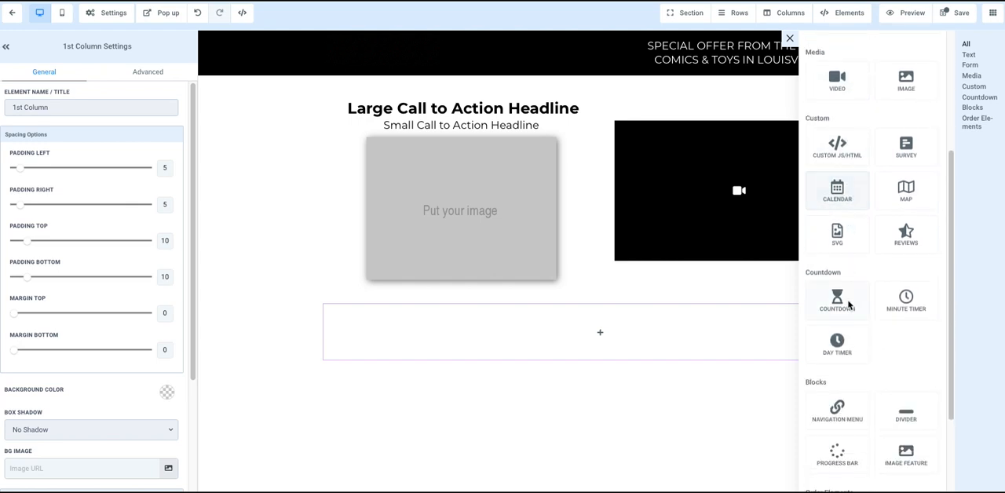
scroll(848, 306, down, 3)
scroll(850, 309, up, 5)
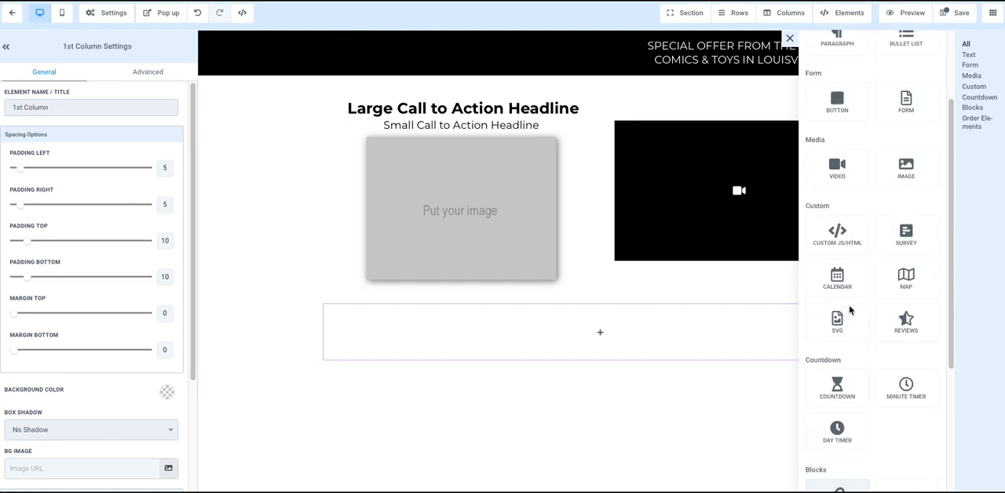
scroll(849, 310, up, 2)
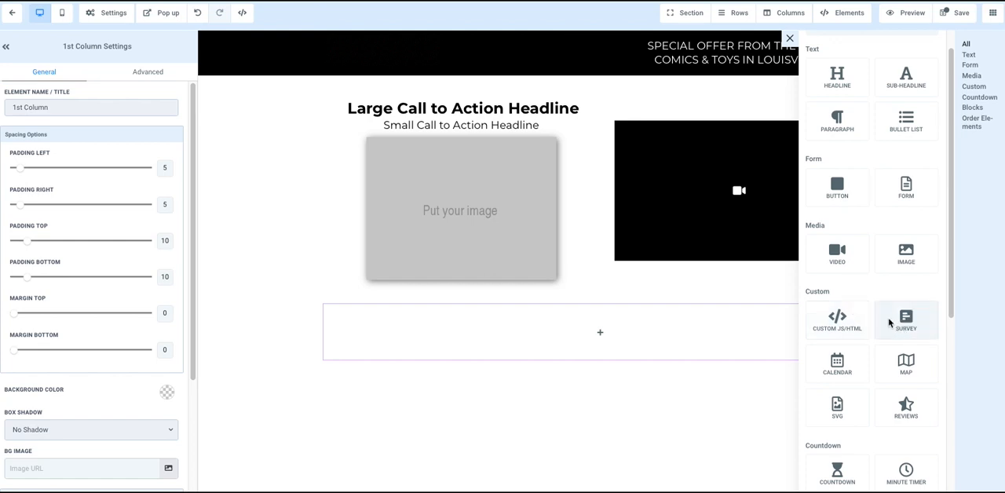
drag(890, 320, 592, 332)
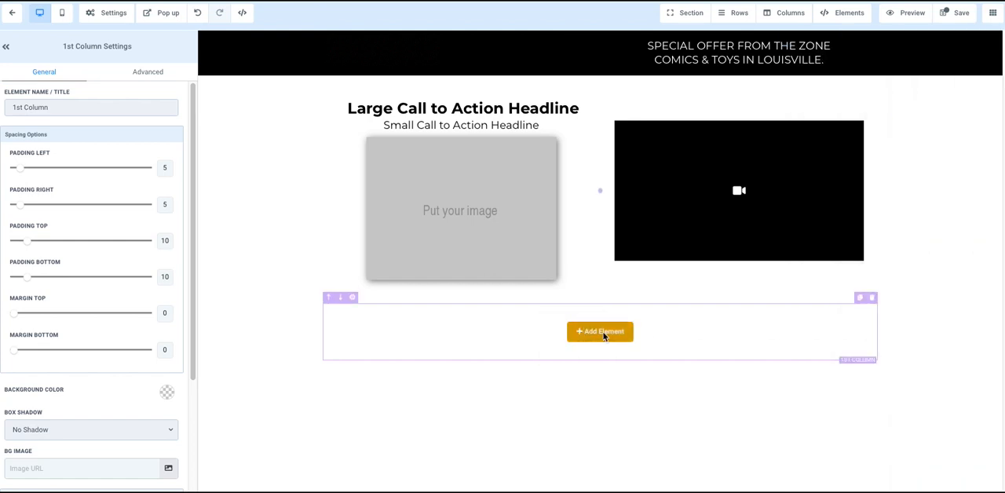
click(602, 333)
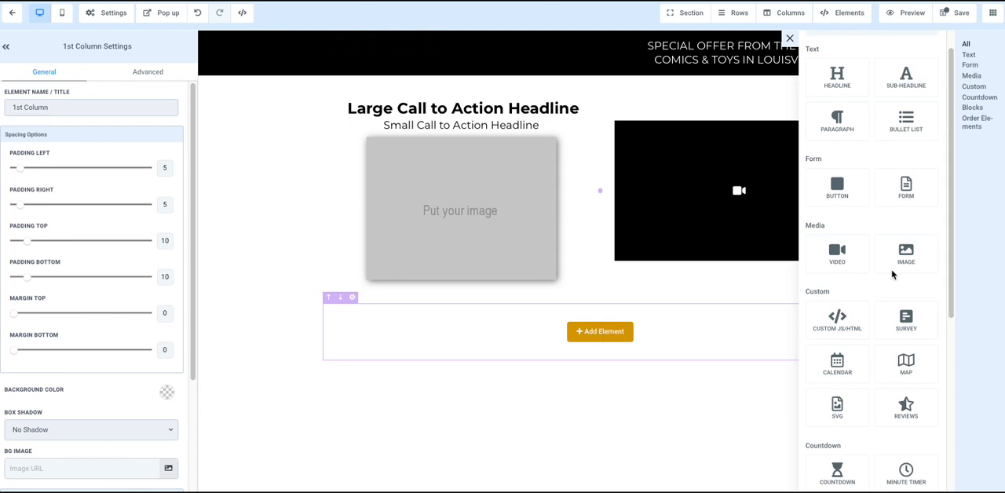
click(906, 322)
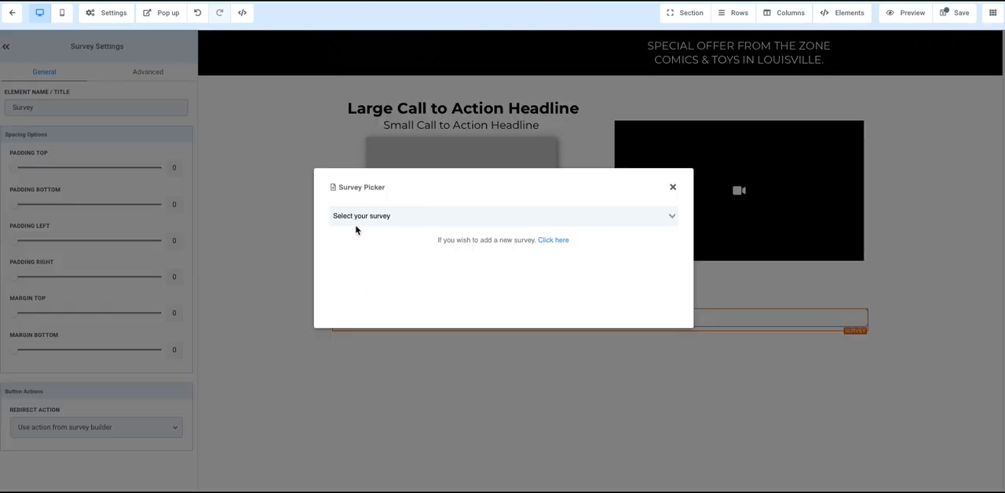
Assign "Here is our survey" to the new Survey element and save the page
click(395, 216)
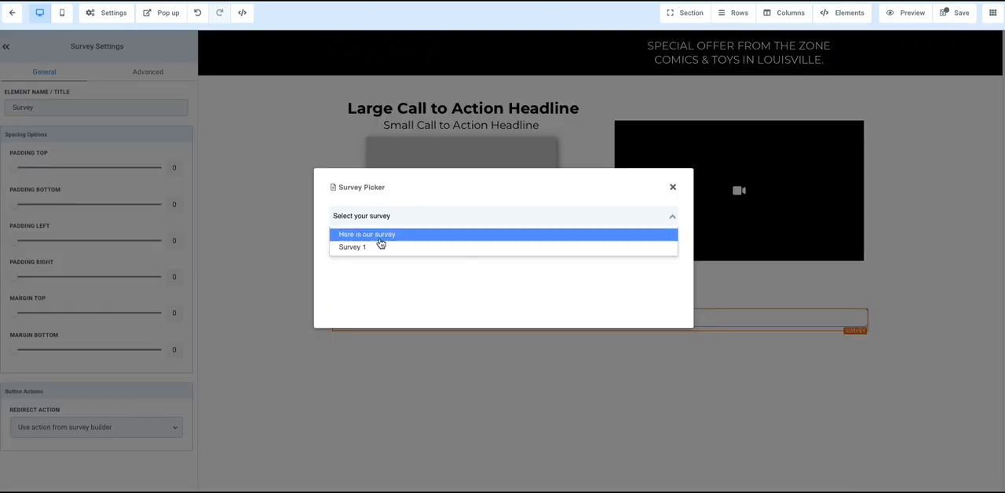
click(376, 234)
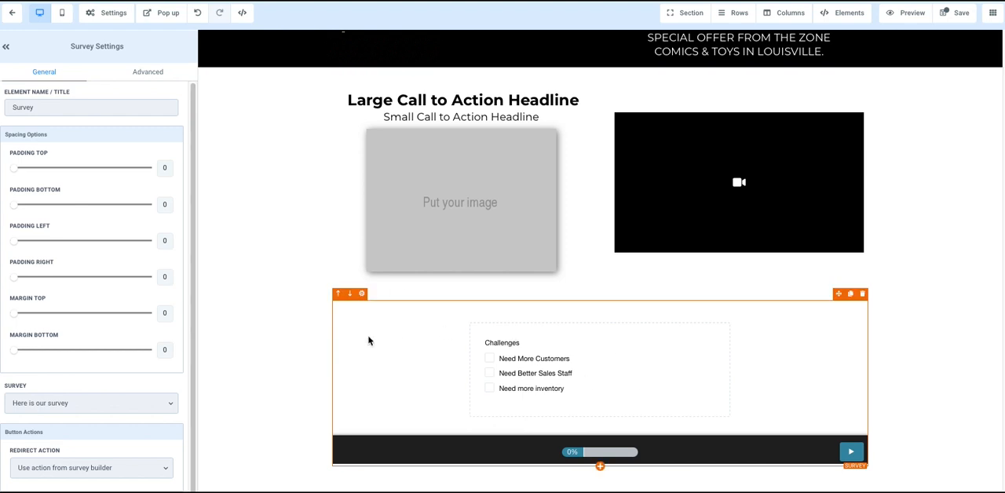
click(956, 12)
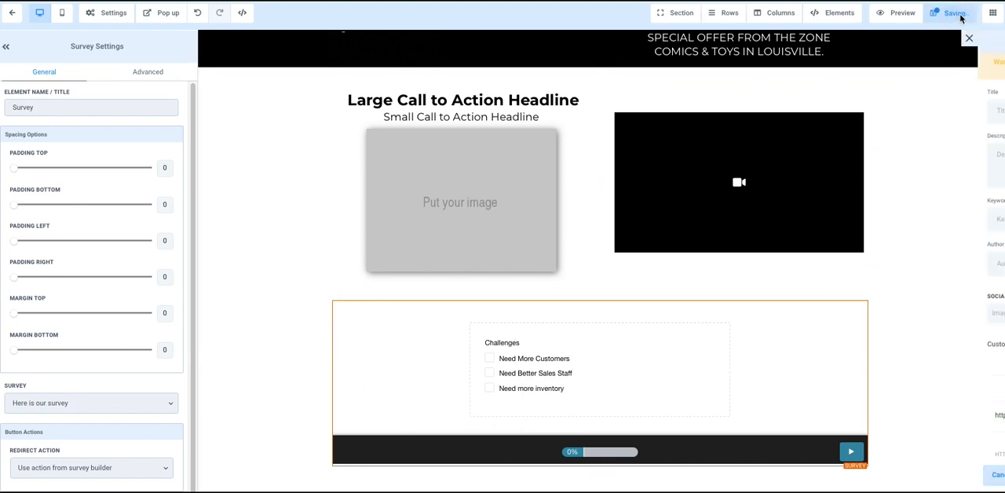
Preview the page and test the embedded survey with the Need More Customers answer
click(903, 15)
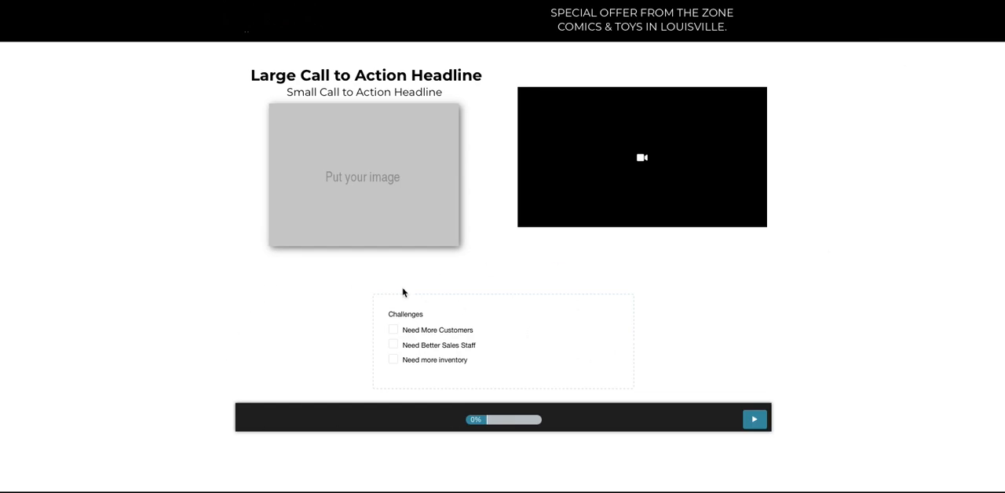
click(394, 333)
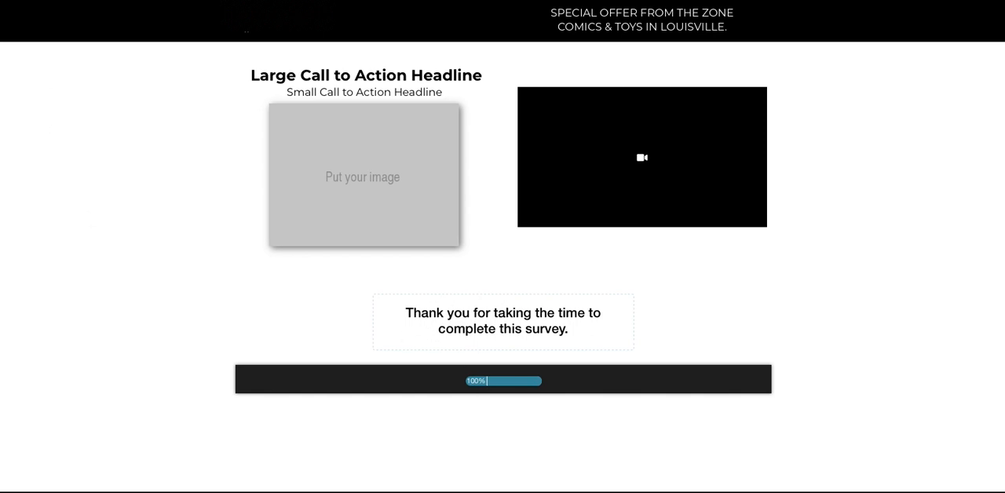
click(910, 14)
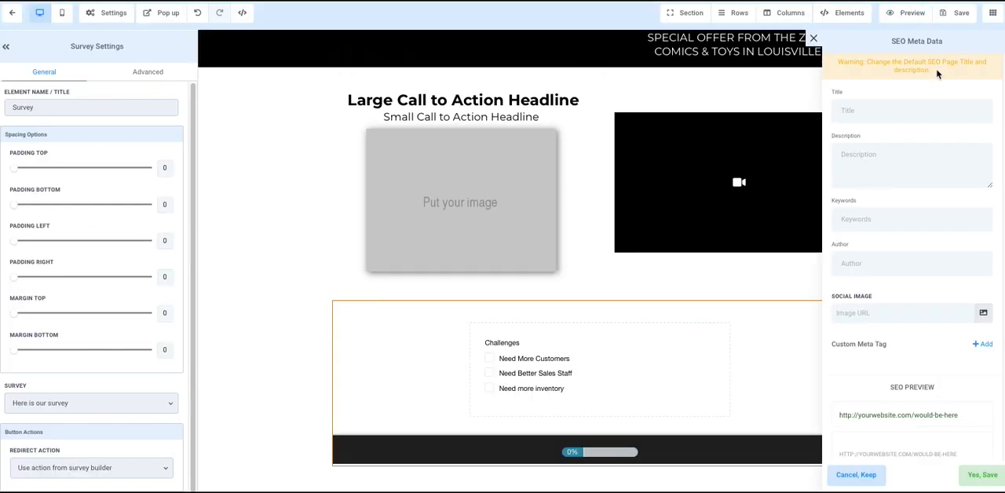
Preview the page again and advance past the first survey slide with the Need Better Sales Staff answer
click(909, 16)
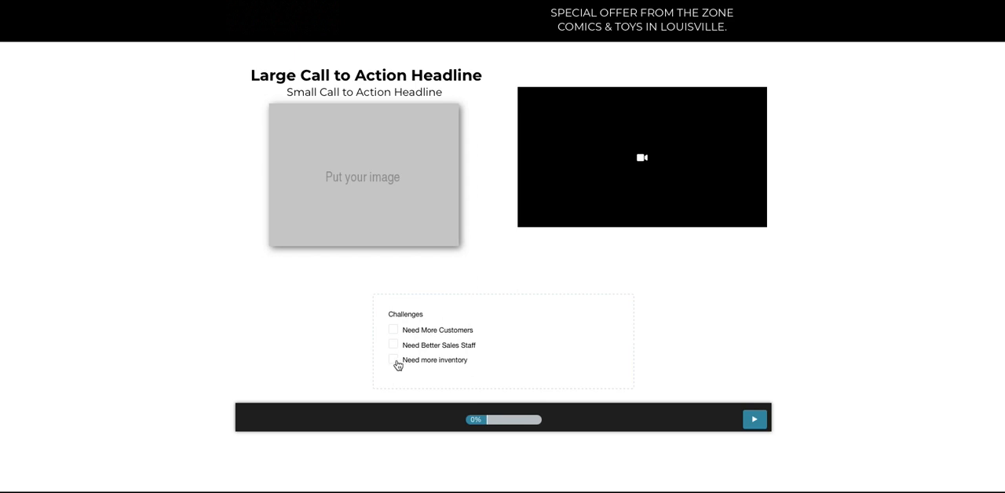
click(394, 345)
click(755, 419)
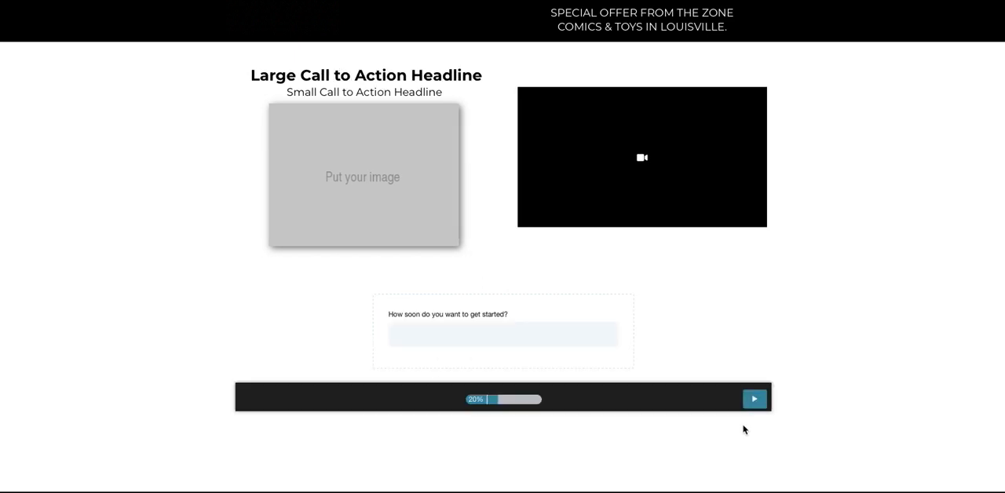